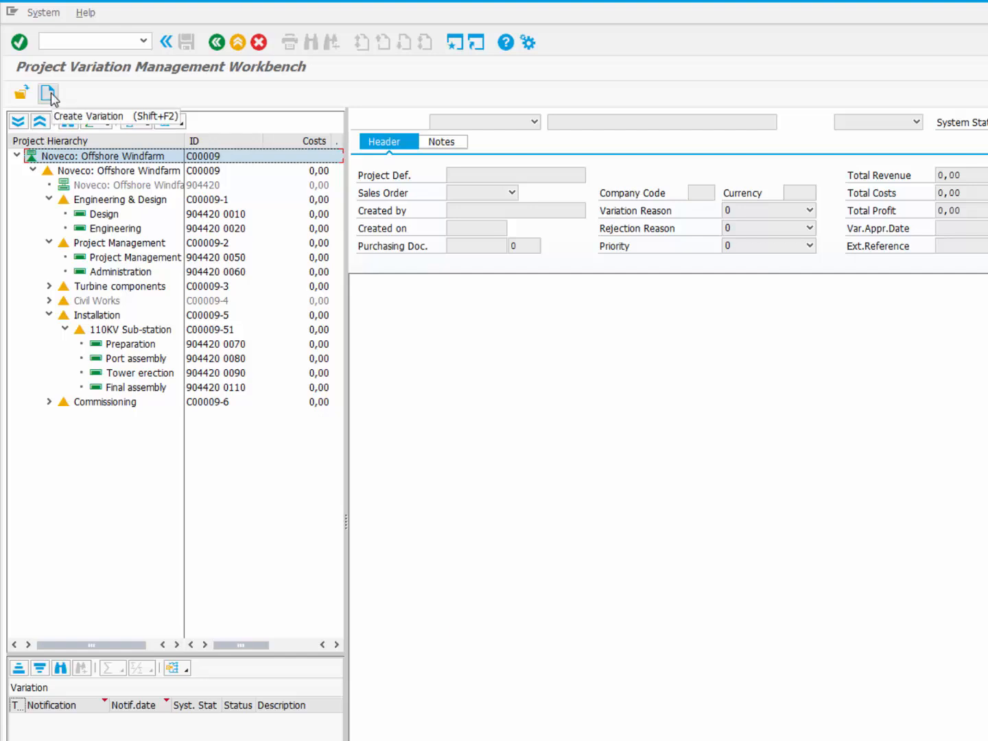
Step: Create an E1 internal variation described as ADDITIONAL INSTALLATION COSTS
{"action": "left_click", "coordinate": [48, 93]}
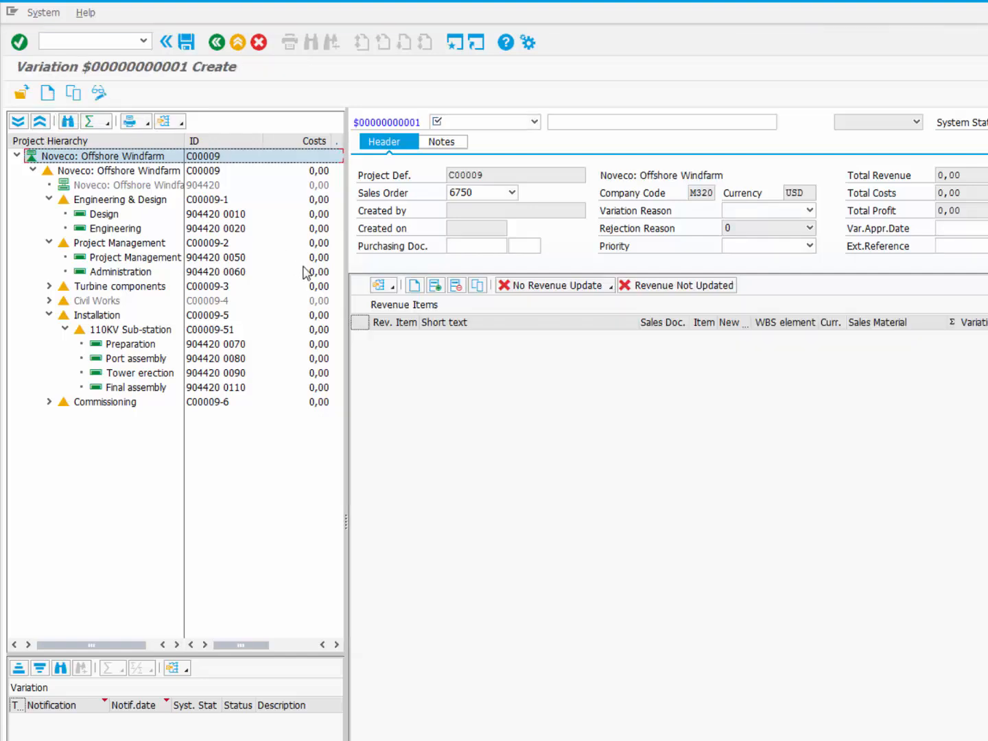
{"action": "left_click", "coordinate": [535, 122]}
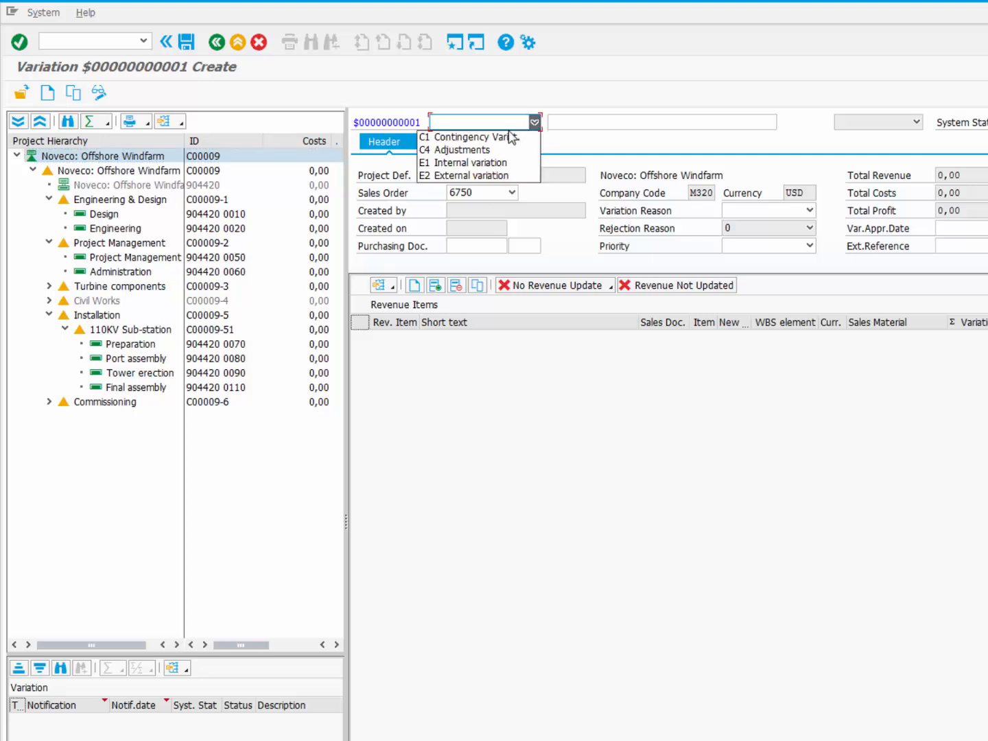
{"action": "left_click", "coordinate": [504, 165]}
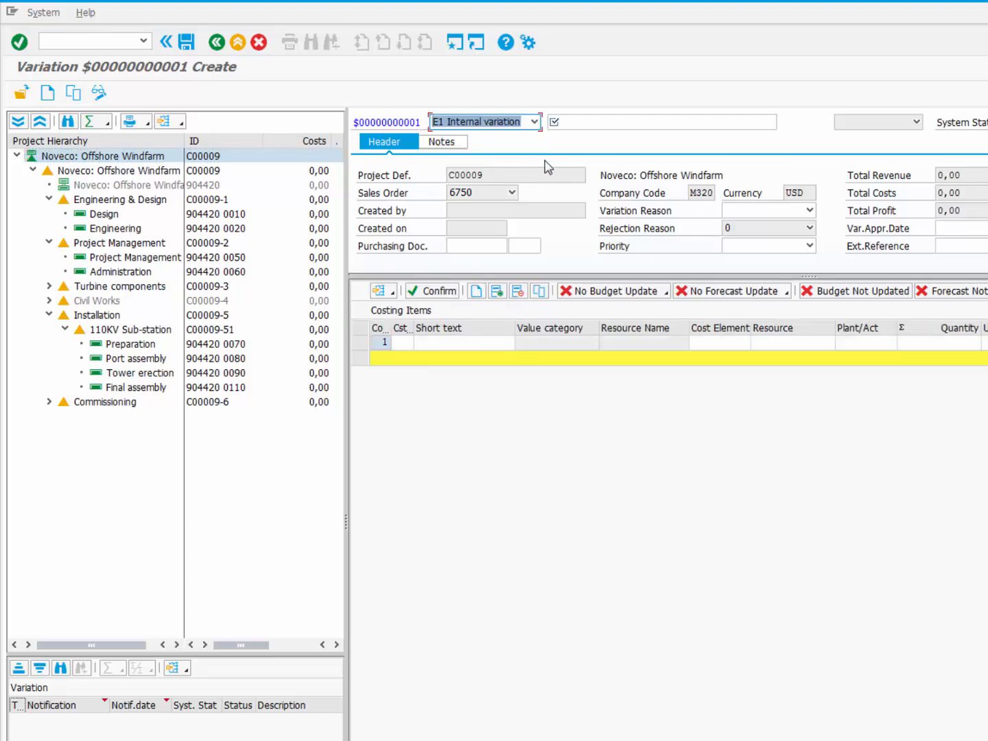
{"action": "left_click", "coordinate": [572, 123]}
{"action": "type", "text": "a"}
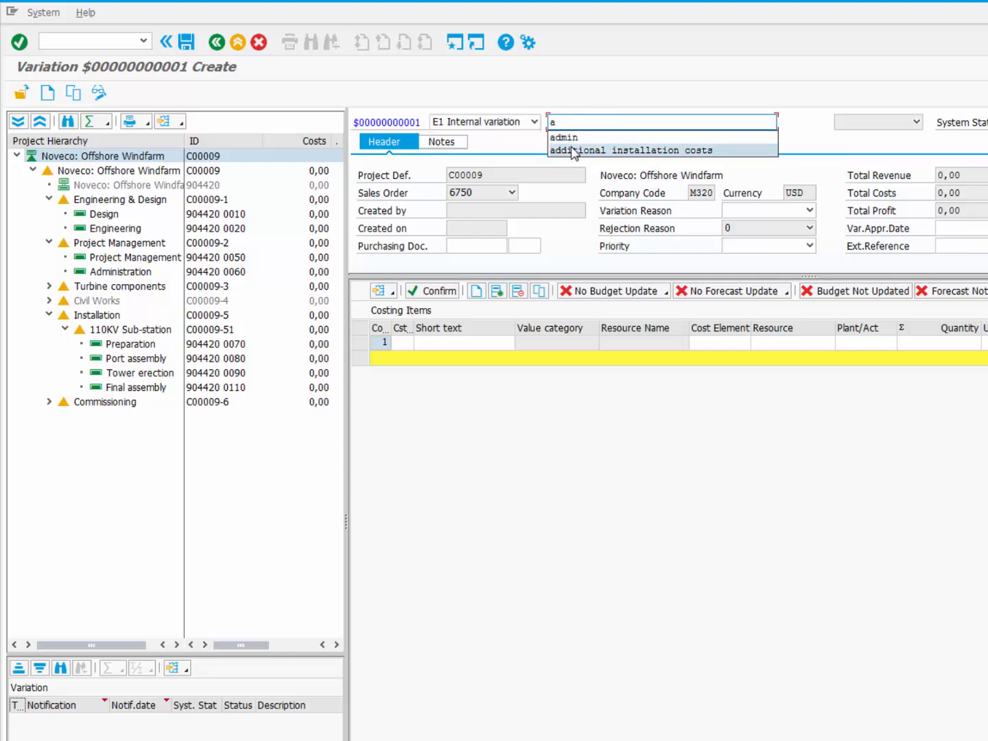
{"action": "left_click", "coordinate": [575, 150]}
Step: Set the variation reason to 3 Engineering Change and priority to 3 Medium
{"action": "left_click", "coordinate": [761, 212]}
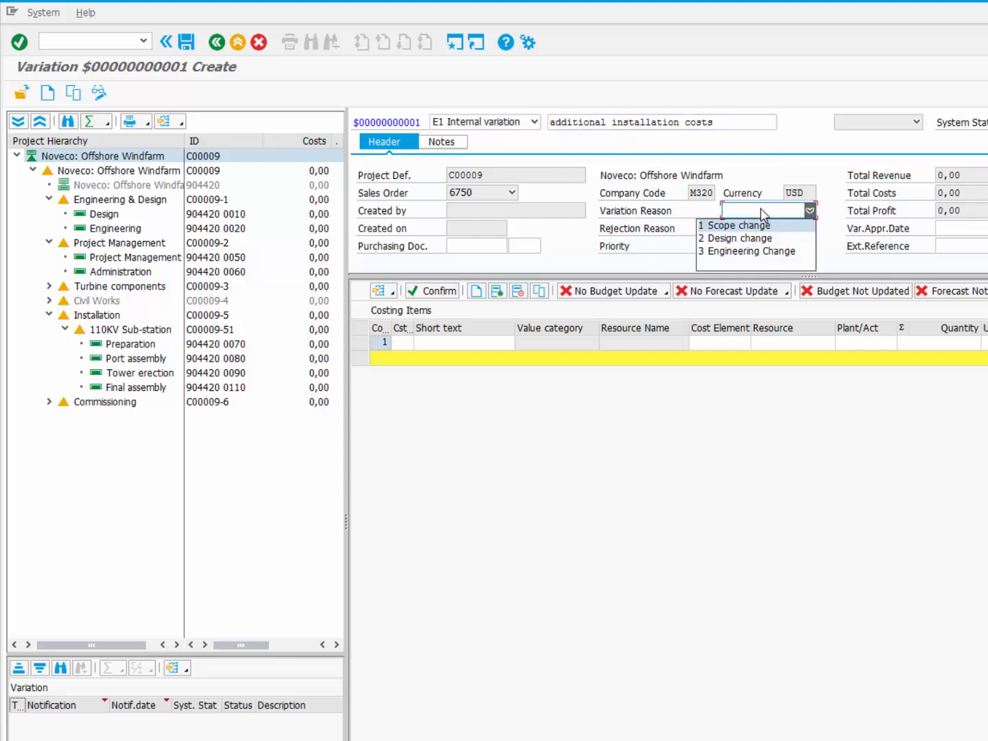
{"action": "left_click", "coordinate": [755, 252]}
{"action": "left_click", "coordinate": [810, 246]}
{"action": "left_click", "coordinate": [759, 288]}
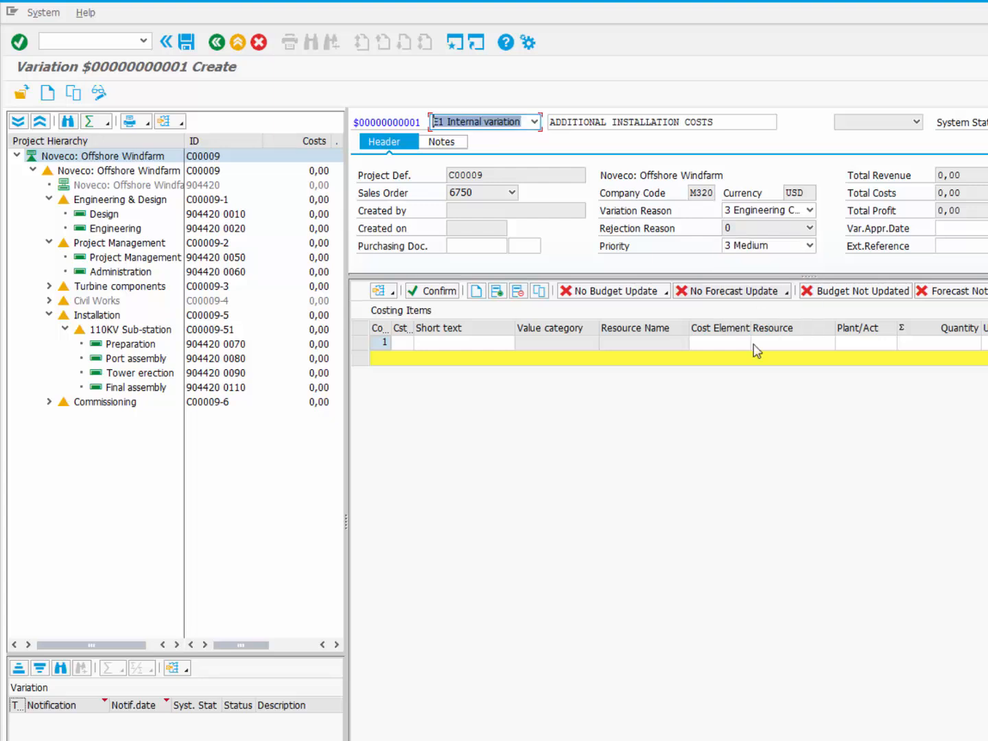
{"action": "left_click", "coordinate": [405, 343]}
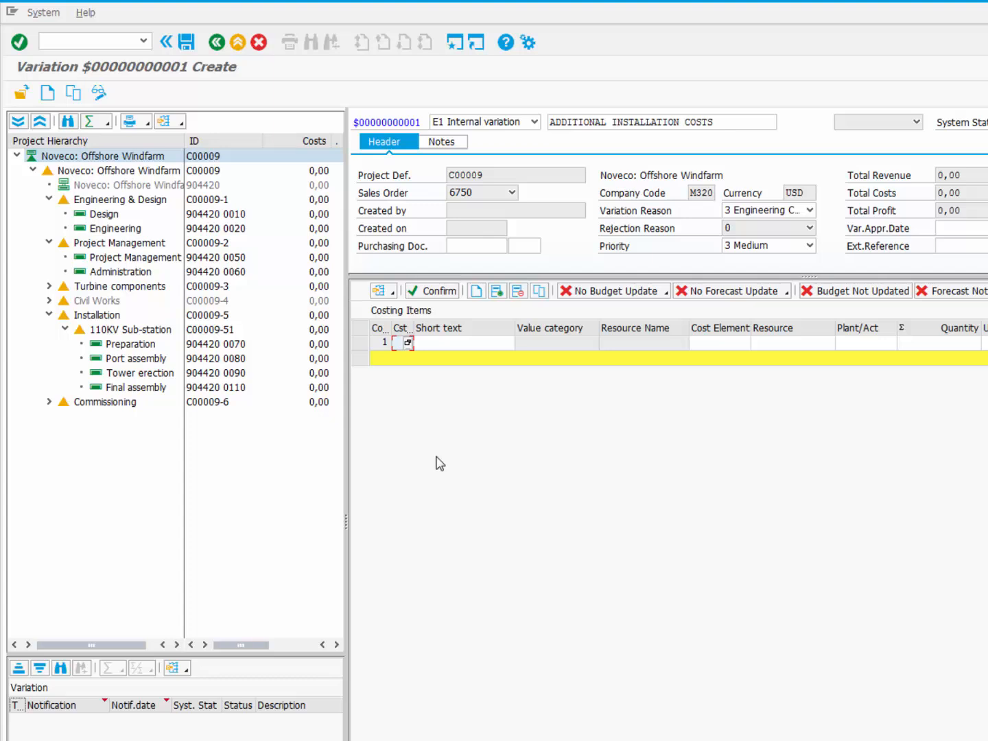
Step: Add costing item E with resource EC100, activity PROJMT and quantity 20
{"action": "type", "text": "E"}
{"action": "left_click", "coordinate": [793, 343]}
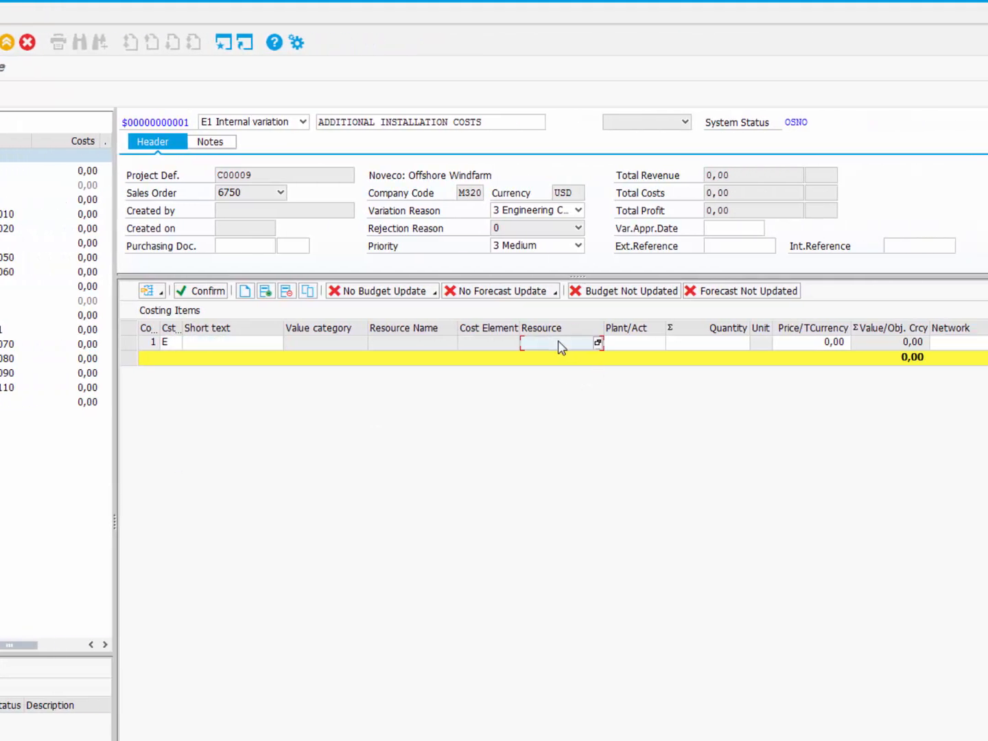
{"action": "type", "text": "ec100"}
{"action": "key", "text": "Tab"}
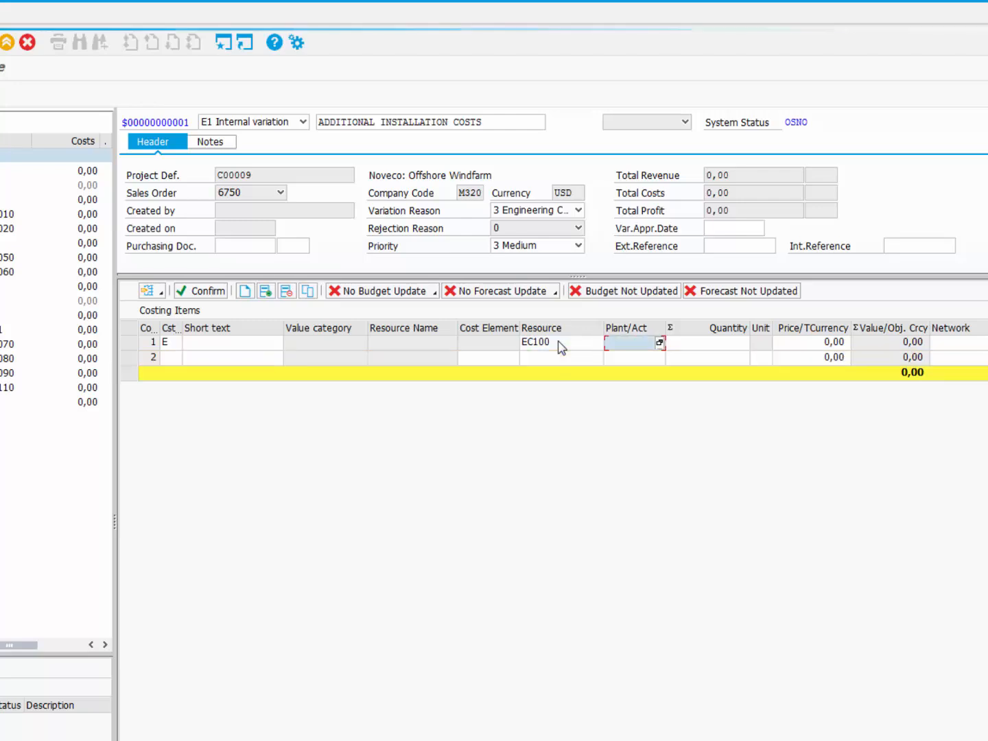
{"action": "type", "text": "projmt"}
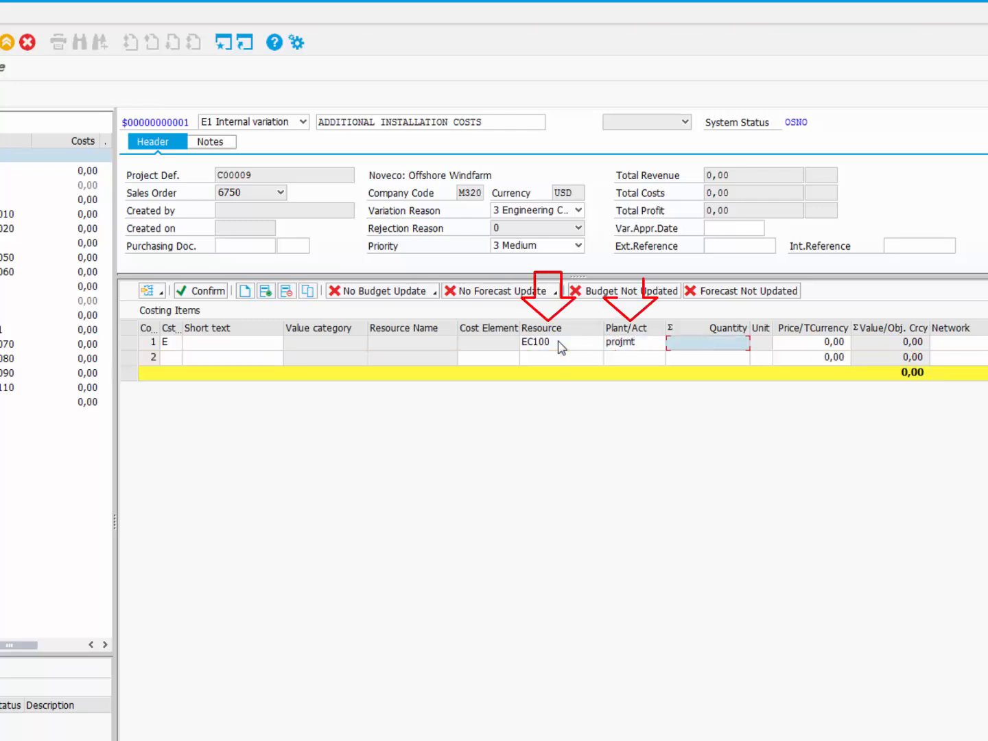
{"action": "key", "text": "Tab"}
{"action": "type", "text": "20"}
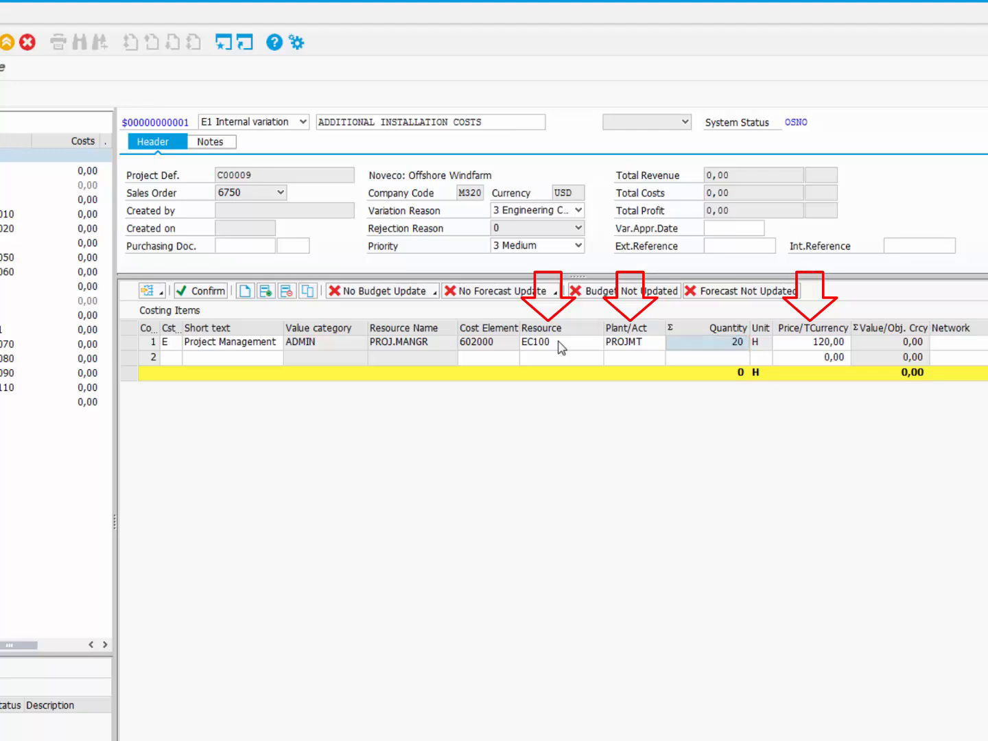
{"action": "key", "text": "Return"}
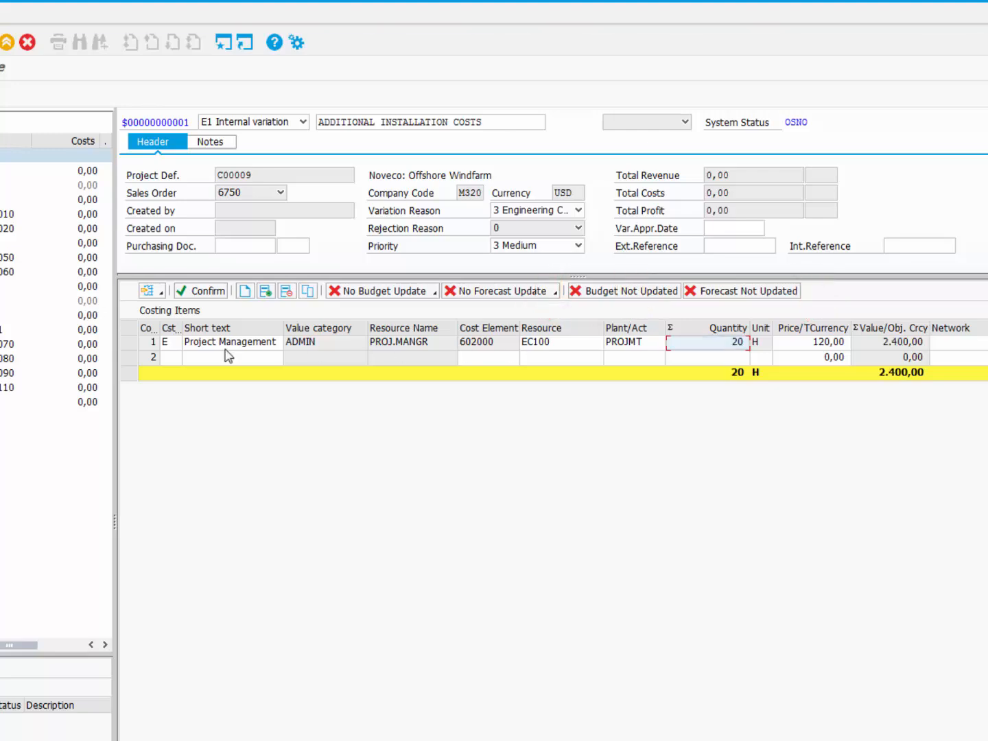
Step: Add costing item V with value category DESIGN, quantity 50 and price 110
{"action": "left_click", "coordinate": [176, 359]}
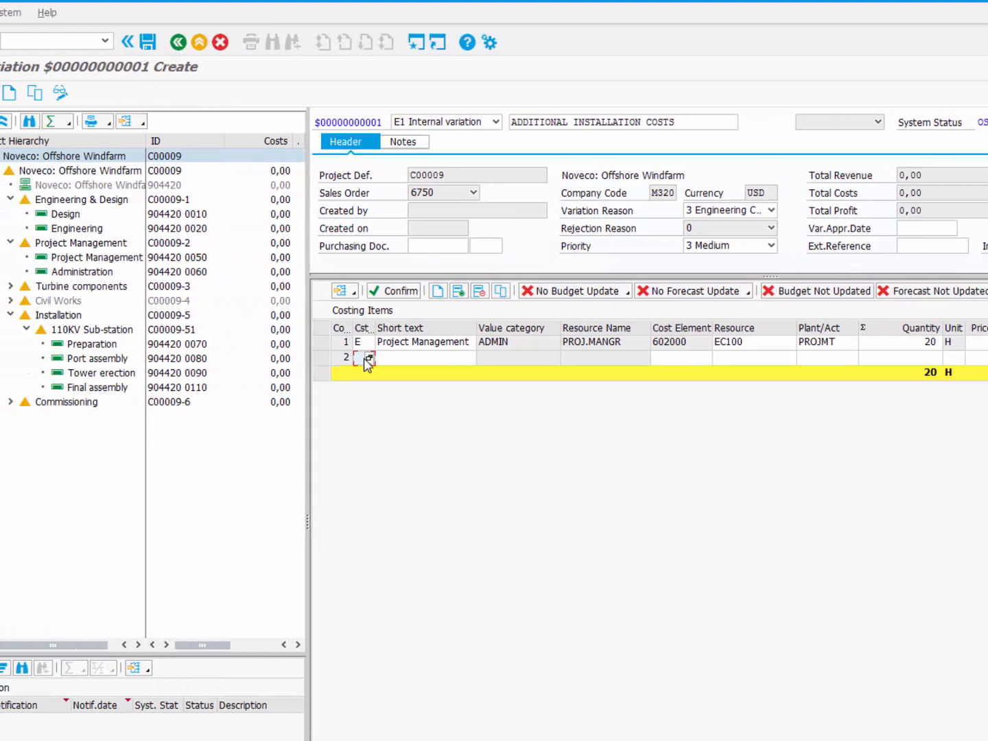
{"action": "type", "text": "V"}
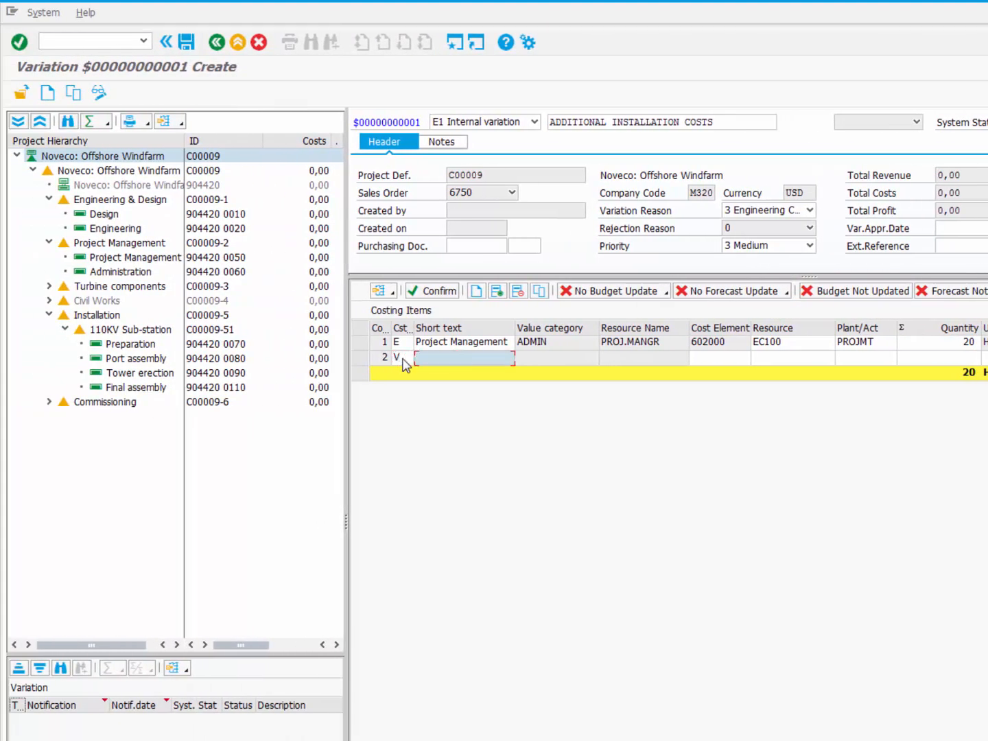
{"action": "key", "text": "Tab"}
{"action": "left_click", "coordinate": [594, 358]}
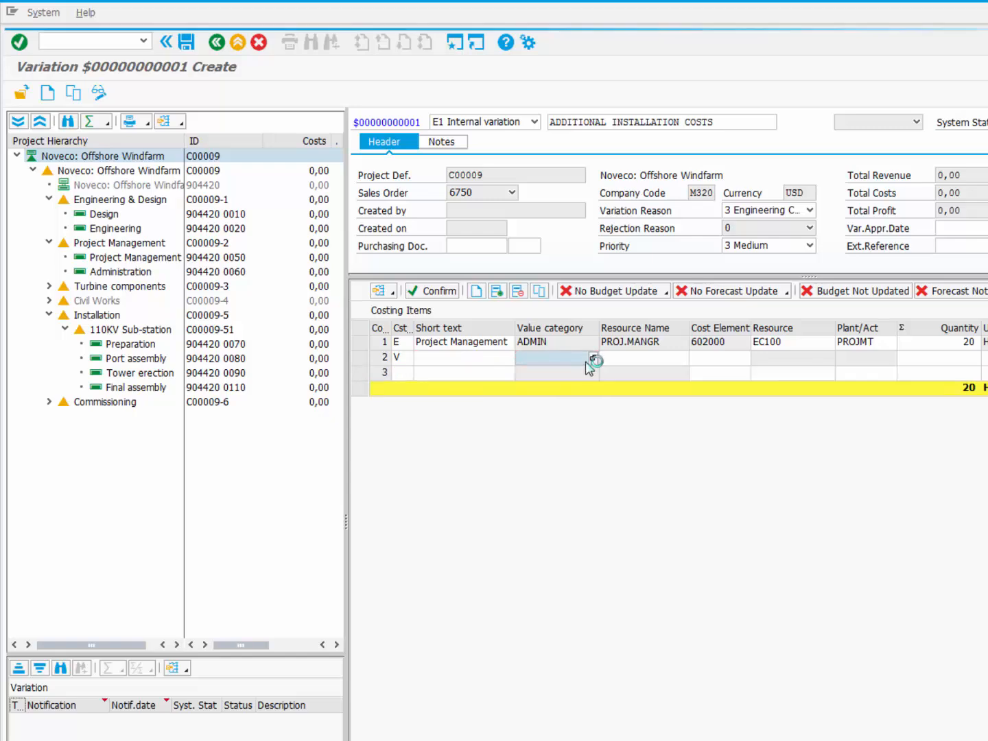
{"action": "double_click", "coordinate": [75, 293]}
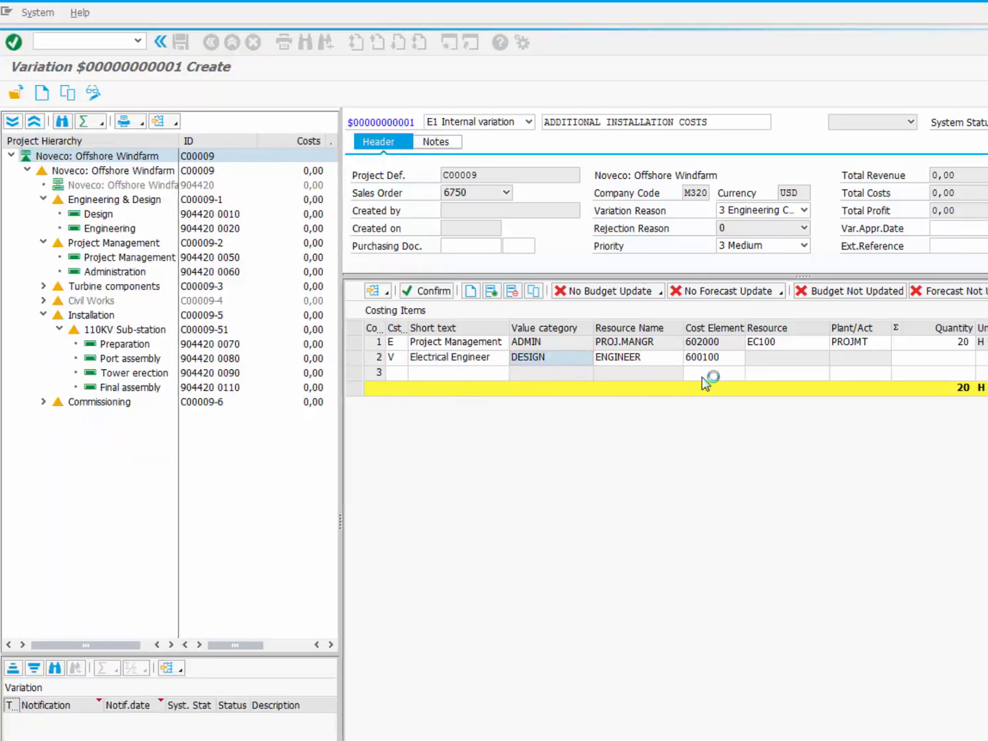
{"action": "left_click", "coordinate": [915, 360]}
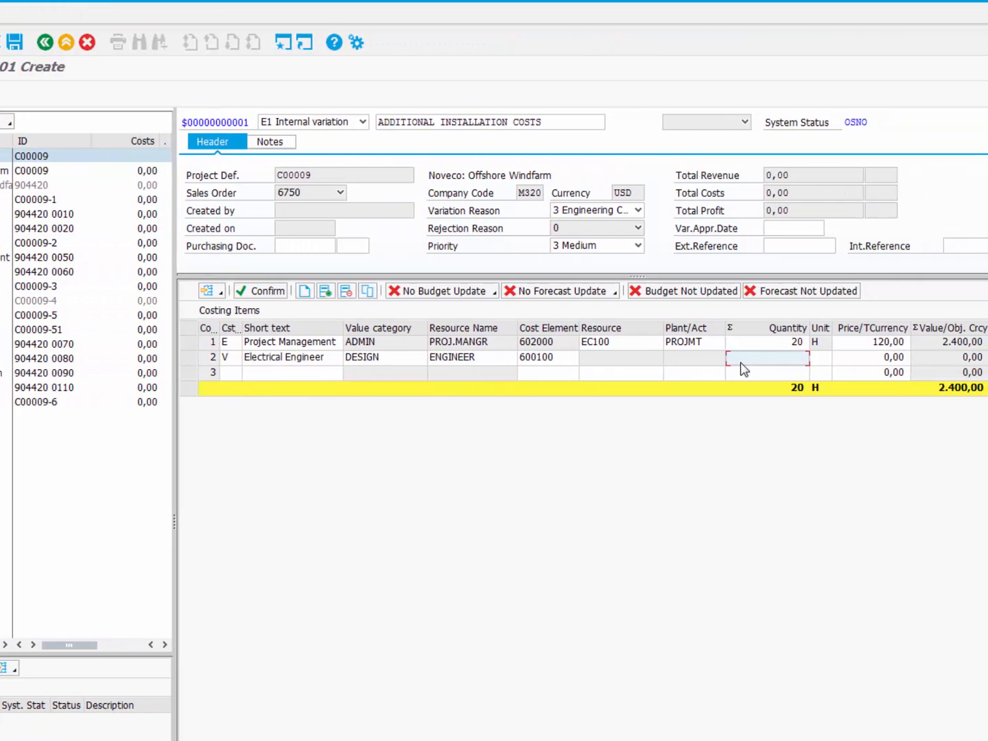
{"action": "type", "text": "50"}
{"action": "key", "text": "Return"}
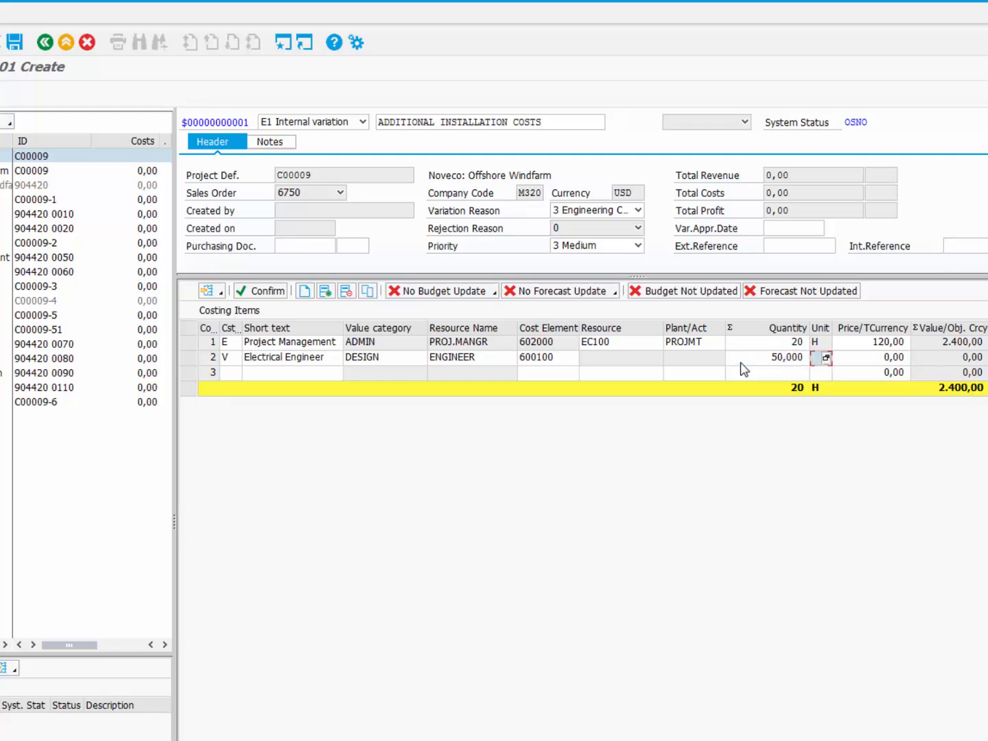
{"action": "key", "text": "Tab"}
{"action": "key", "text": "Tab"}
{"action": "type", "text": "110"}
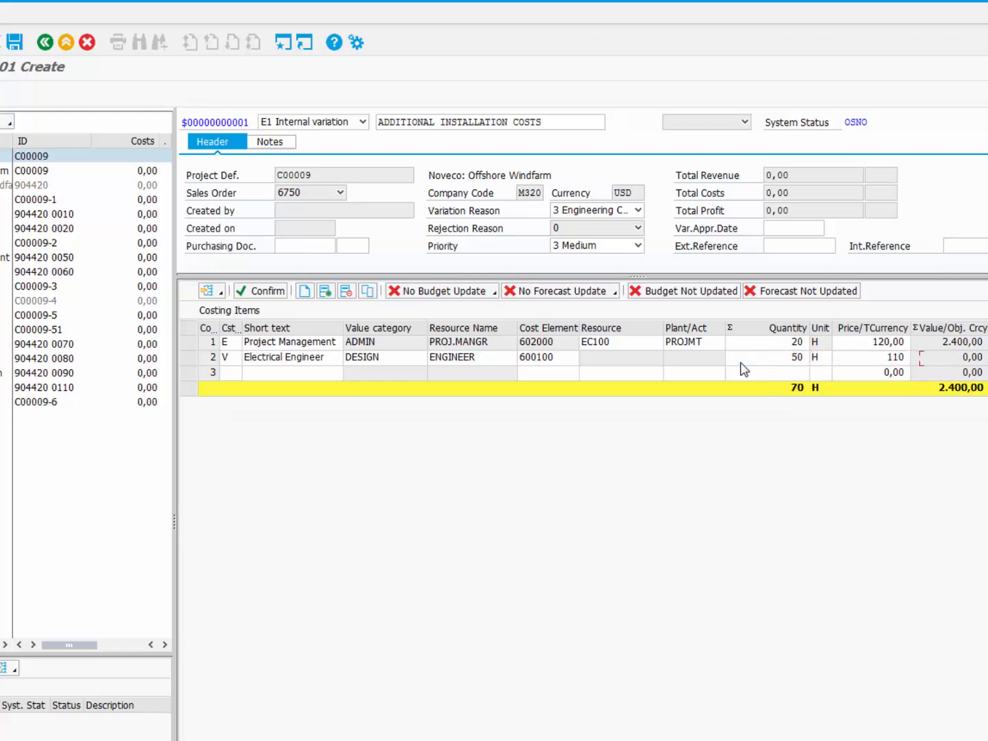
{"action": "key", "text": "Return"}
Step: Add costing item E with resource EC100, plant 6030 and quantity 100
{"action": "left_click", "coordinate": [226, 374]}
{"action": "type", "text": "E"}
{"action": "key", "text": "Return"}
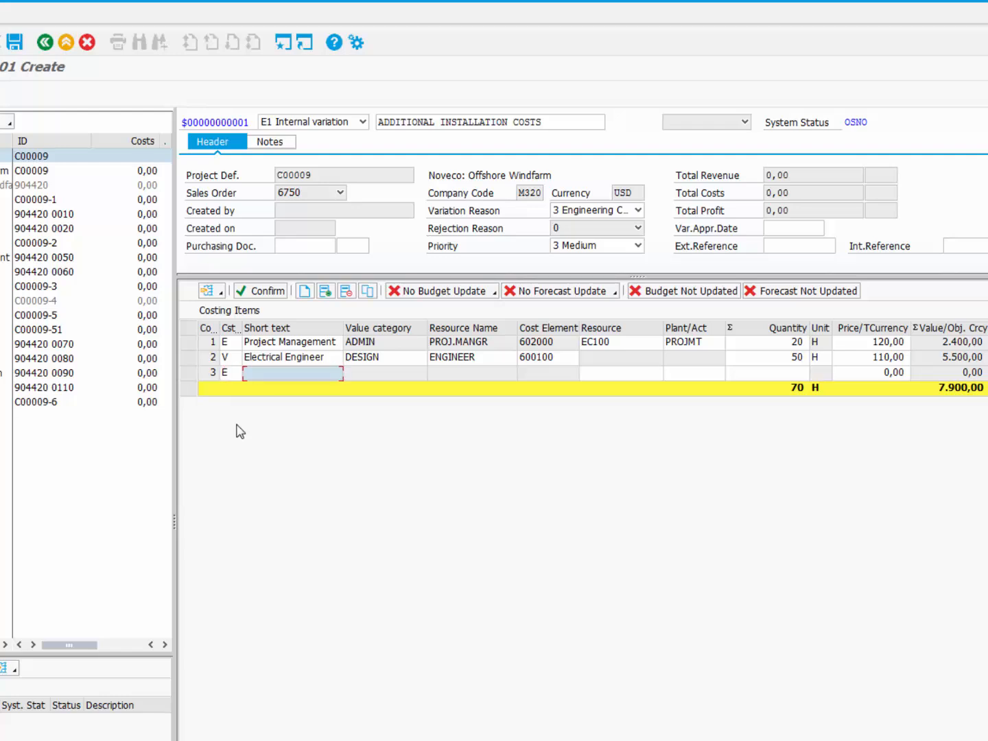
{"action": "left_click", "coordinate": [620, 374]}
{"action": "type", "text": "ec100"}
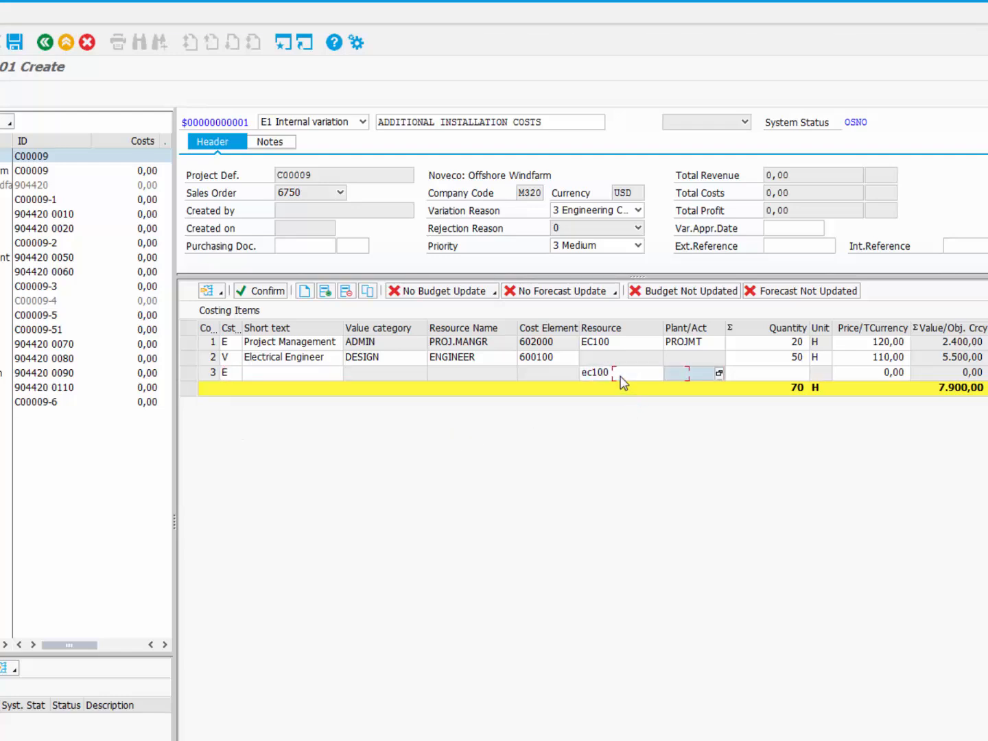
{"action": "key", "text": "Tab"}
{"action": "type", "text": "6"}
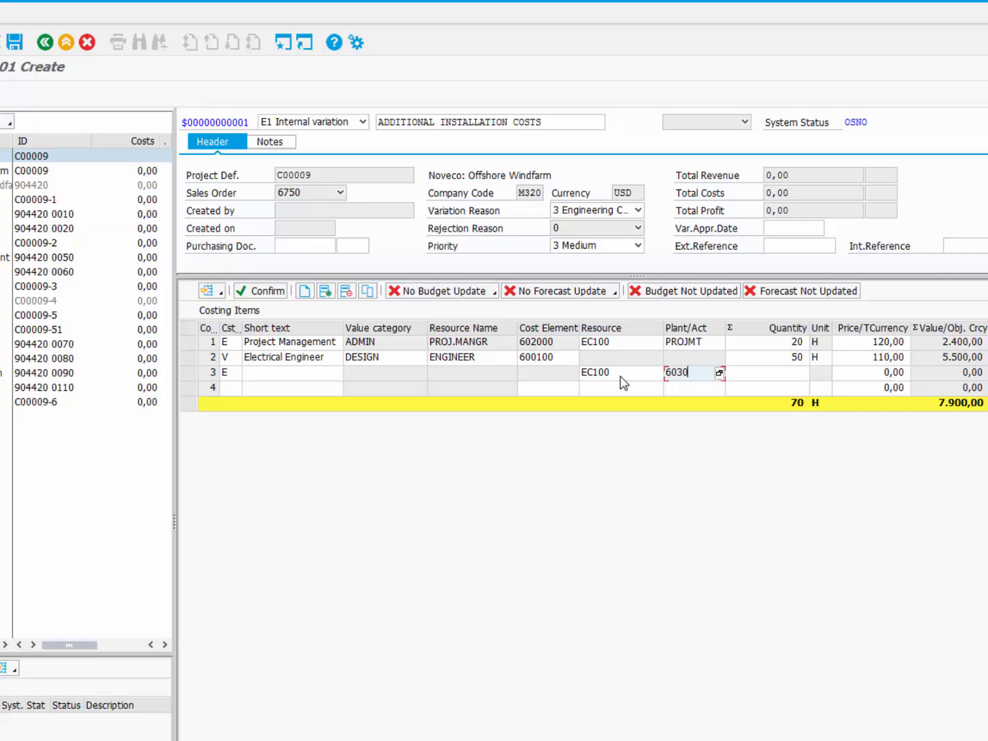
{"action": "type", "text": "030"}
{"action": "key", "text": "Tab"}
{"action": "type", "text": "100"}
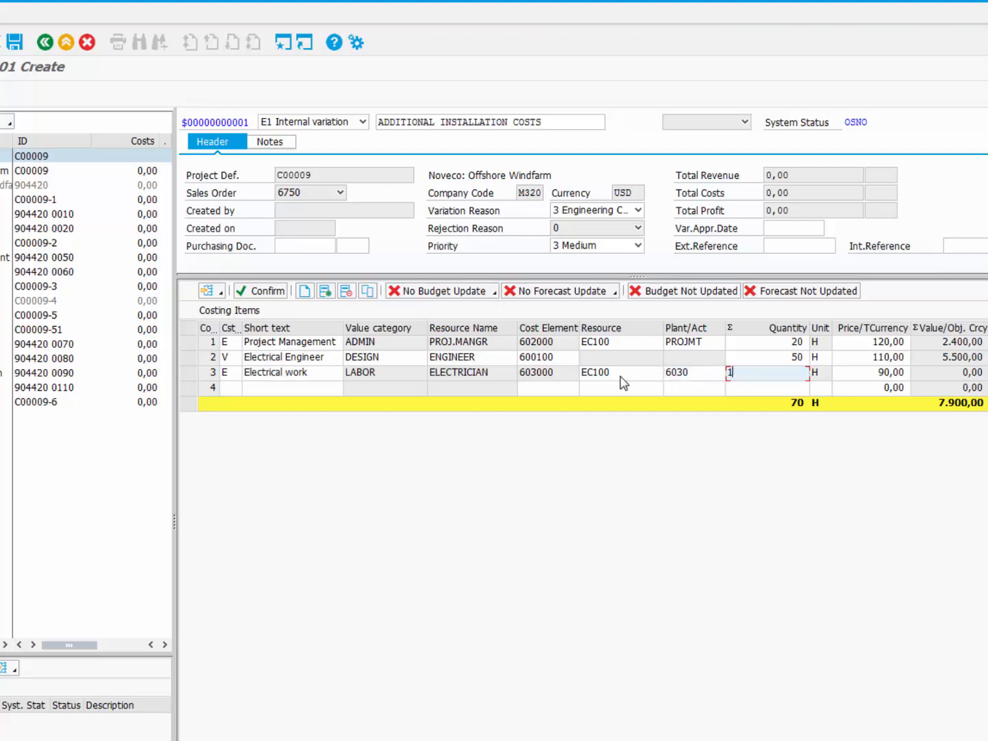
{"action": "key", "text": "Return"}
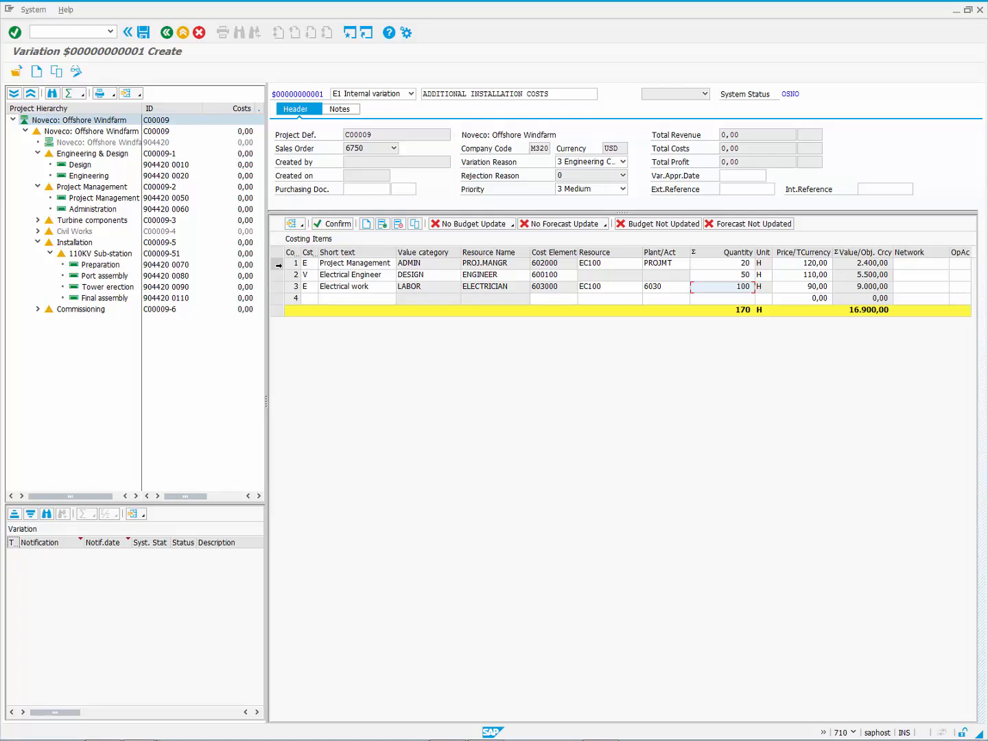
Step: Assign the three costing rows to Project Management, Engineering and Port assembly, then confirm
{"action": "left_click", "coordinate": [279, 265]}
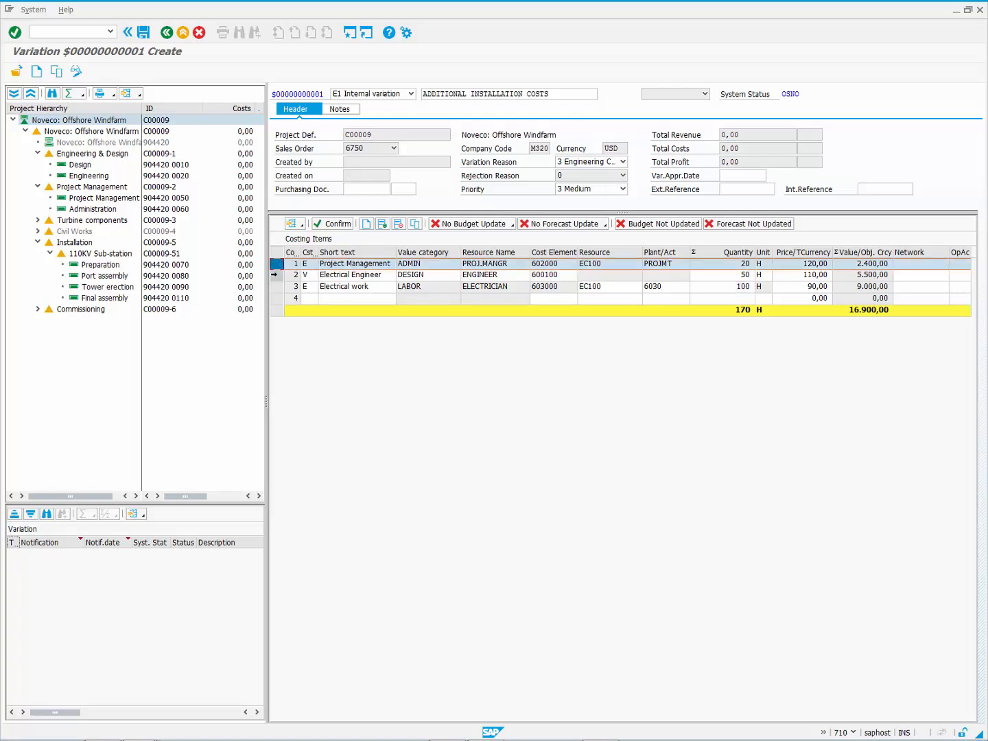
{"action": "double_click", "coordinate": [80, 200]}
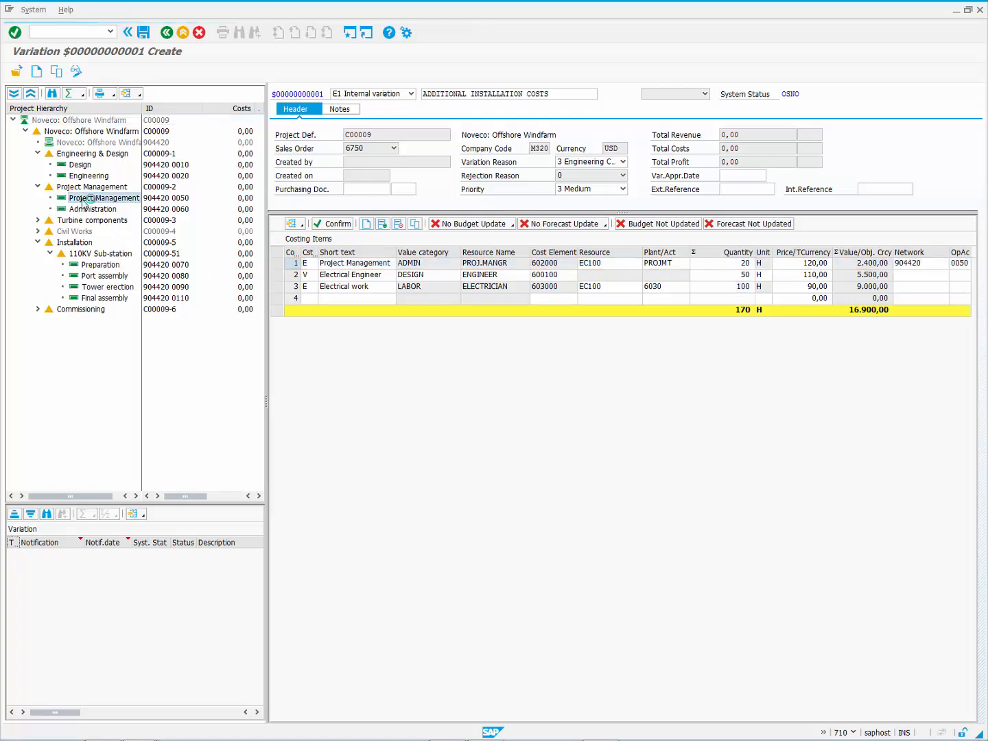
{"action": "left_click", "coordinate": [281, 275]}
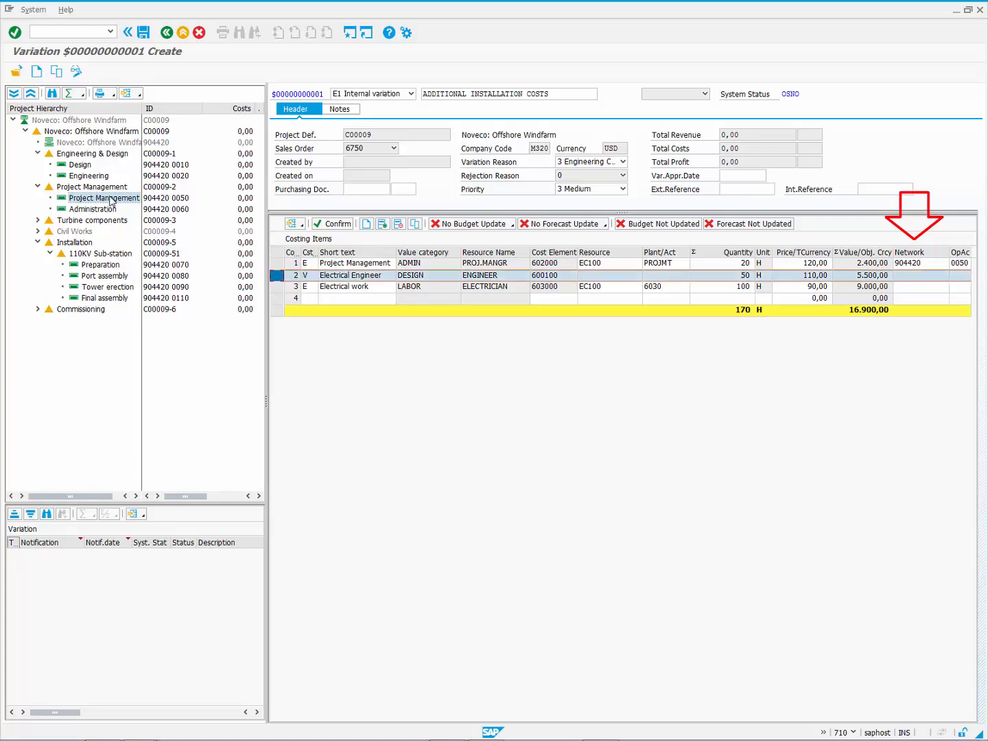
{"action": "double_click", "coordinate": [89, 176]}
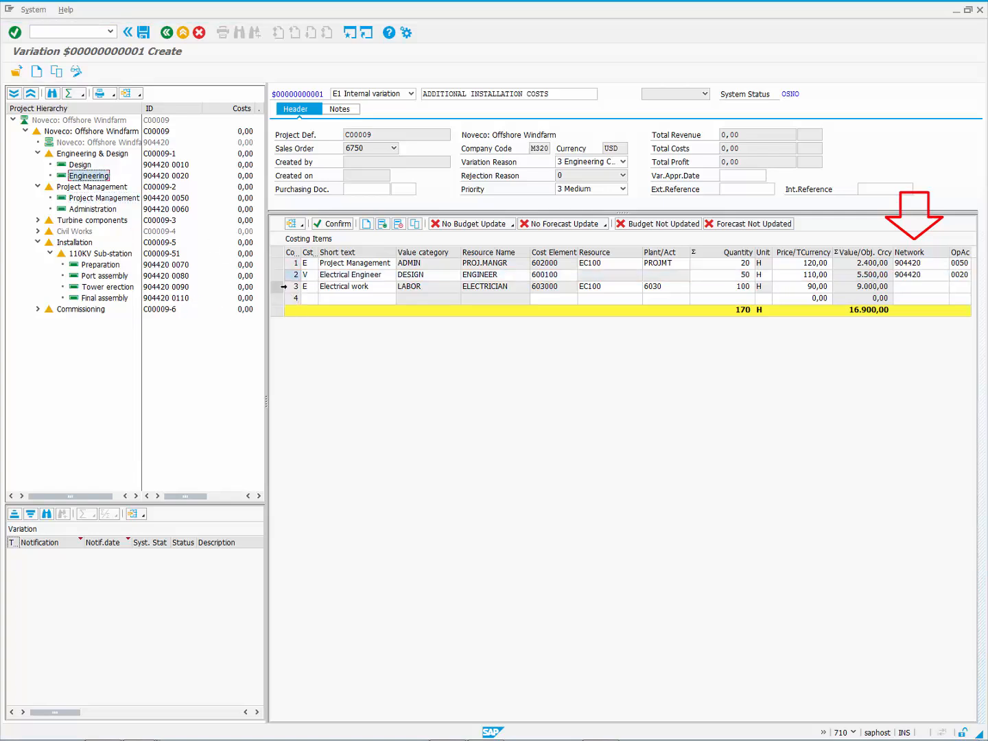
{"action": "left_click", "coordinate": [276, 287]}
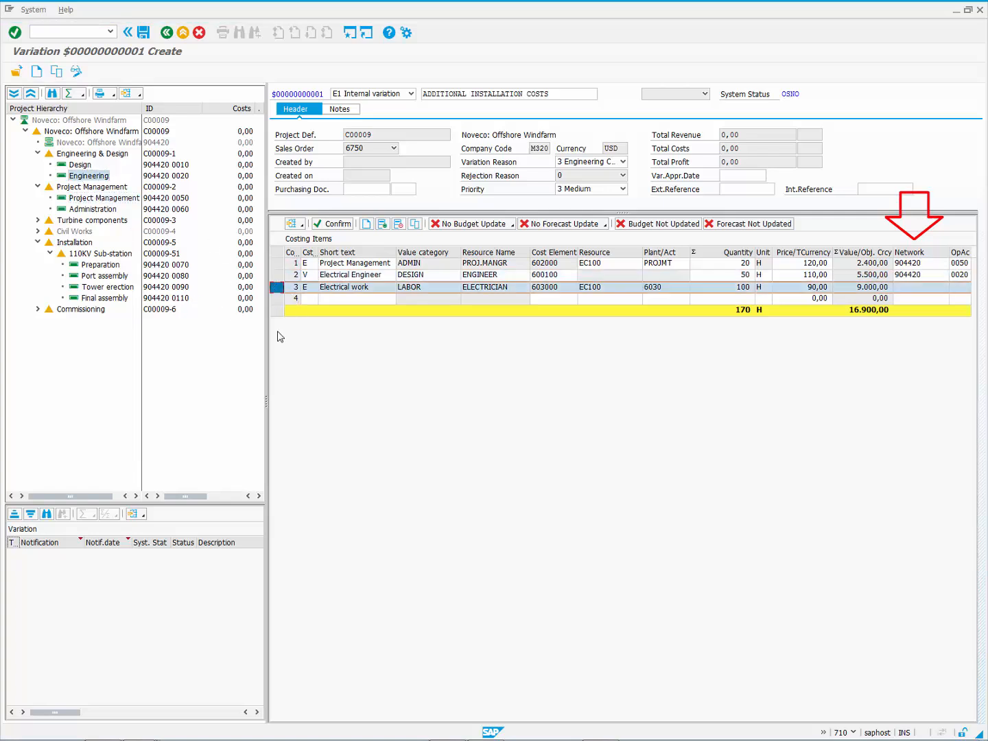
{"action": "double_click", "coordinate": [82, 277]}
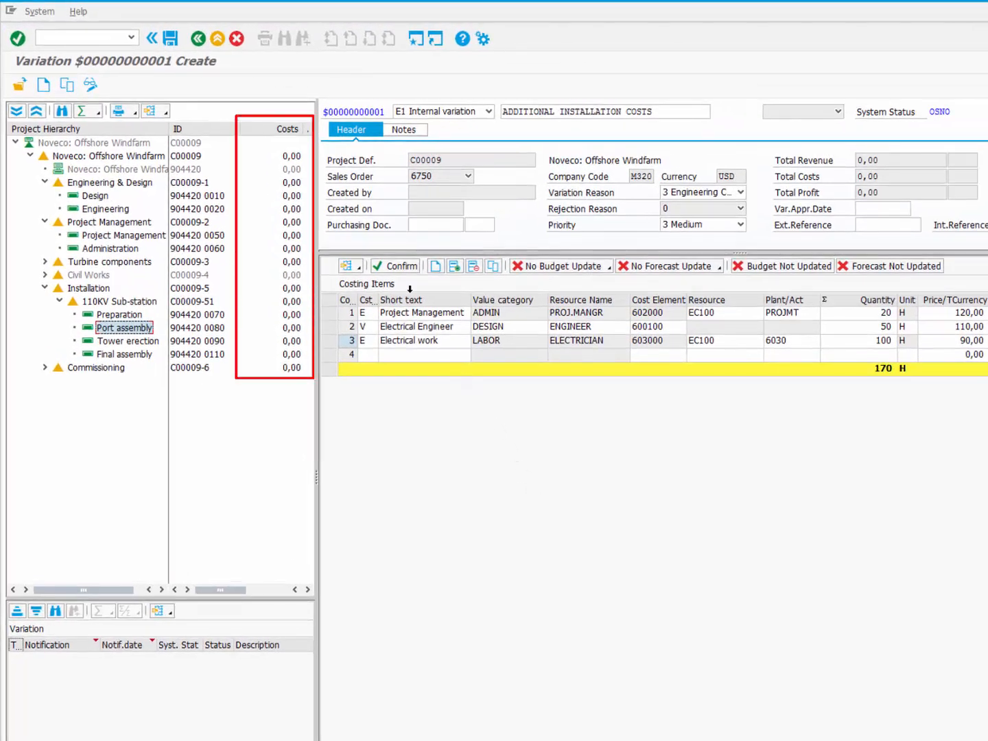
{"action": "left_click", "coordinate": [404, 267]}
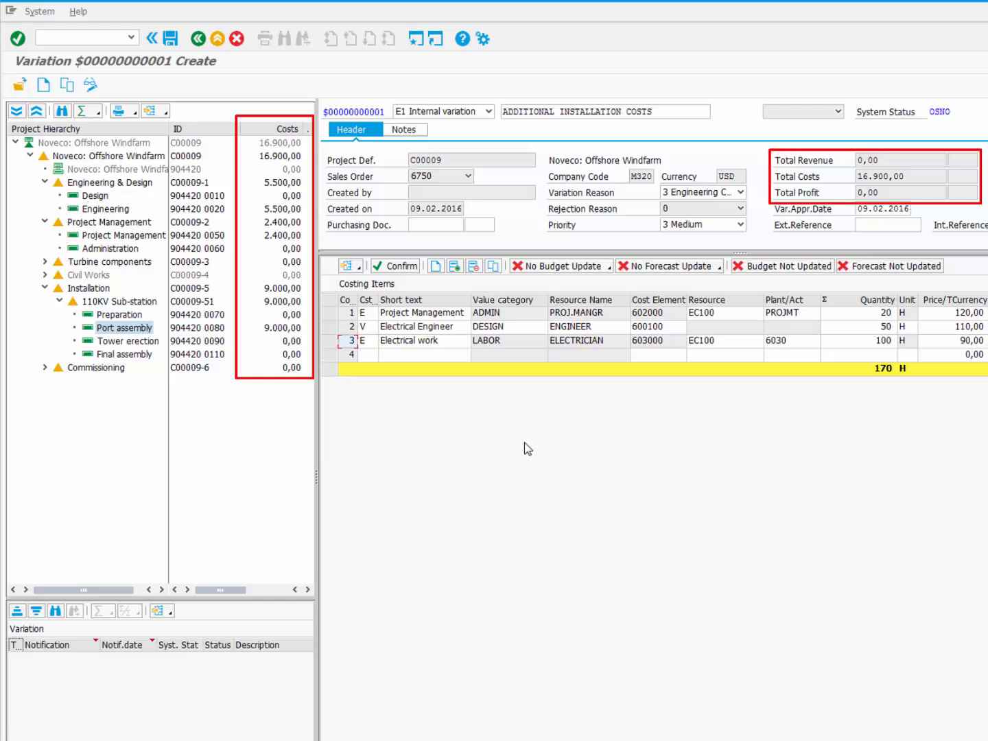
Step: Save variation 300000248, reopen it for change and set its status to PEND Pending
{"action": "left_click", "coordinate": [171, 42]}
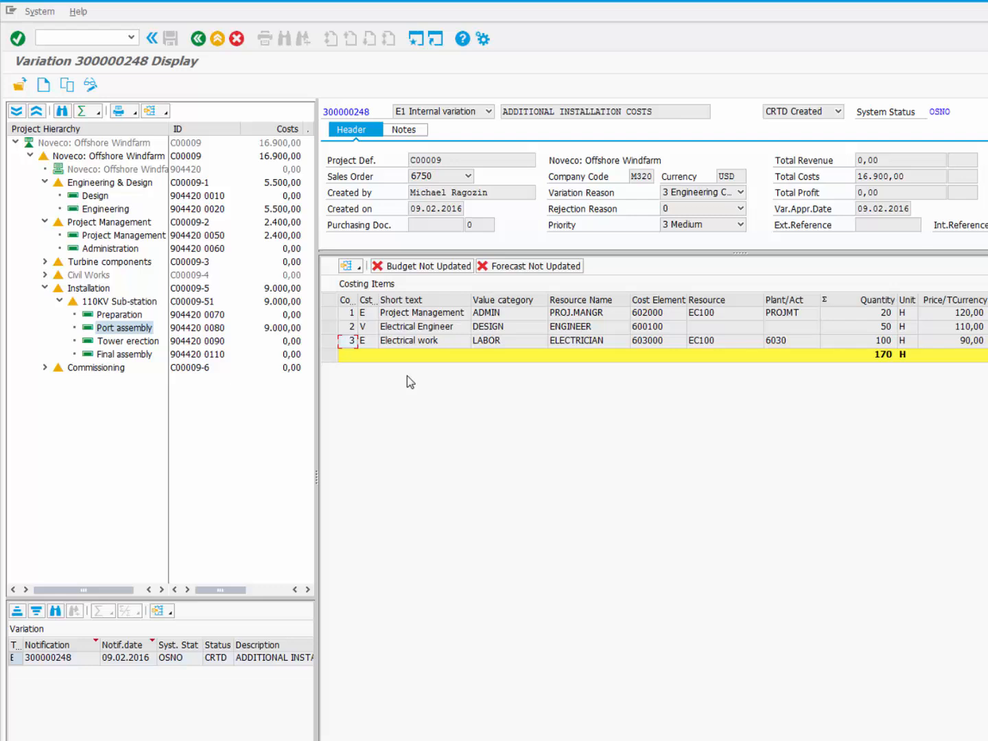
{"action": "left_click", "coordinate": [91, 86]}
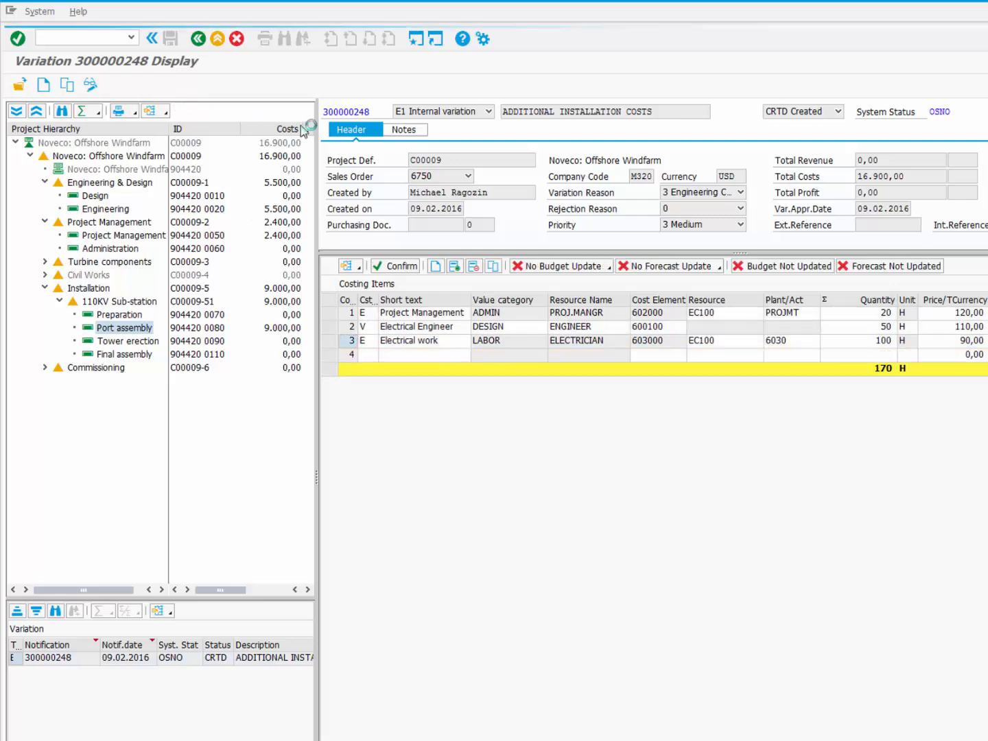
{"action": "left_click", "coordinate": [794, 115]}
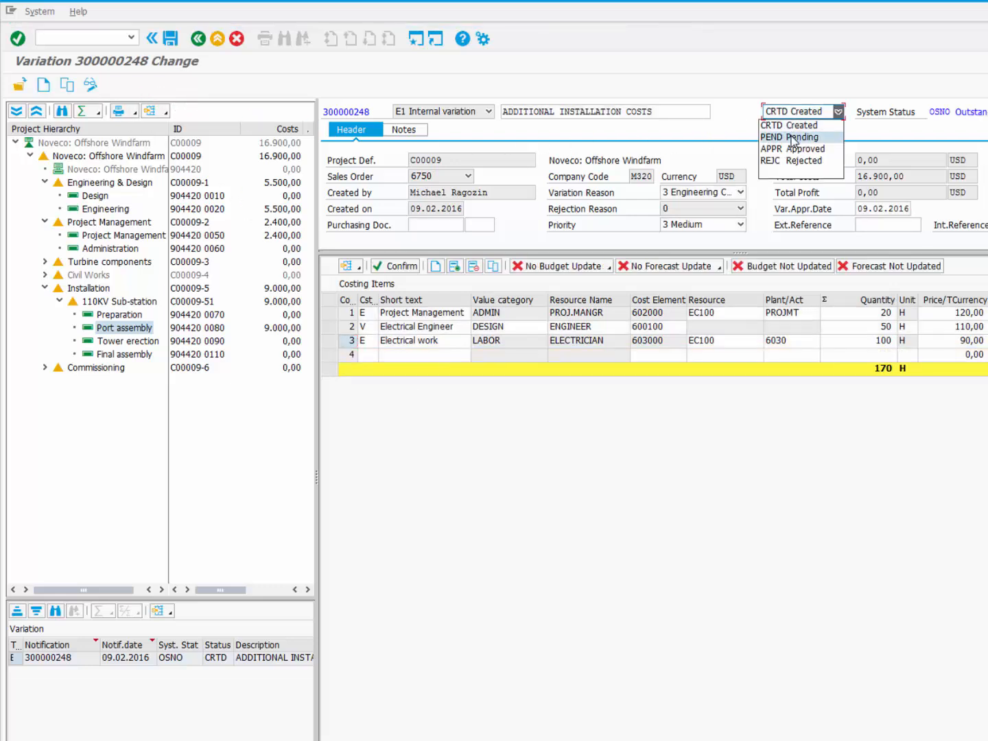
{"action": "left_click", "coordinate": [794, 138]}
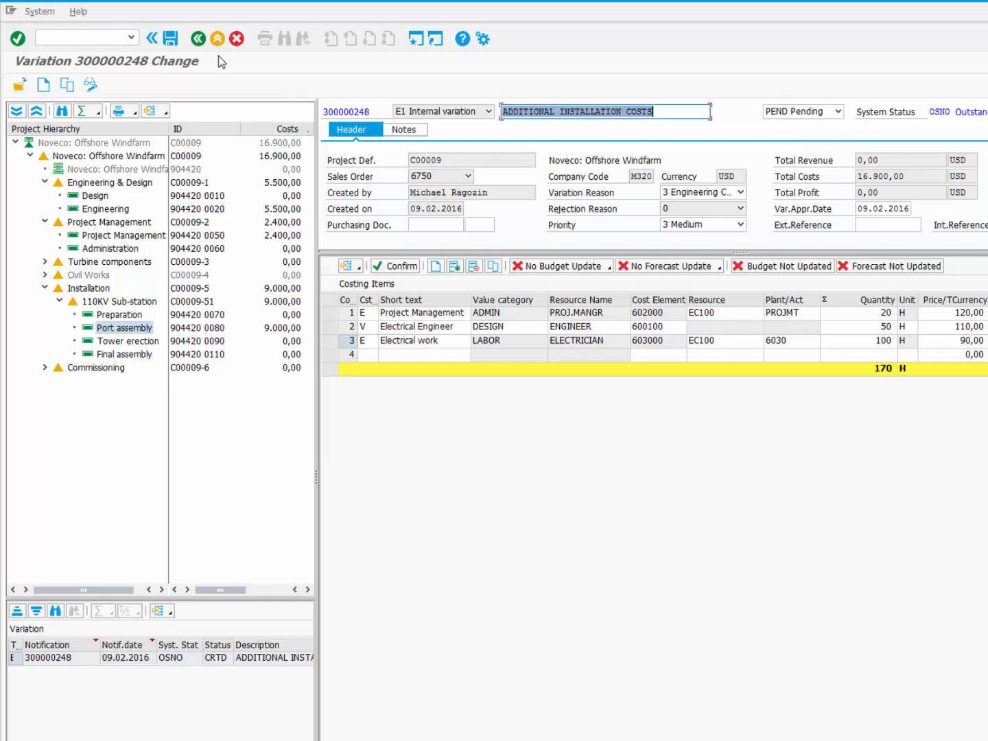
Step: Save the Pending status and reopen variation 300000248 from the Variations & Issues list
{"action": "left_click", "coordinate": [167, 43]}
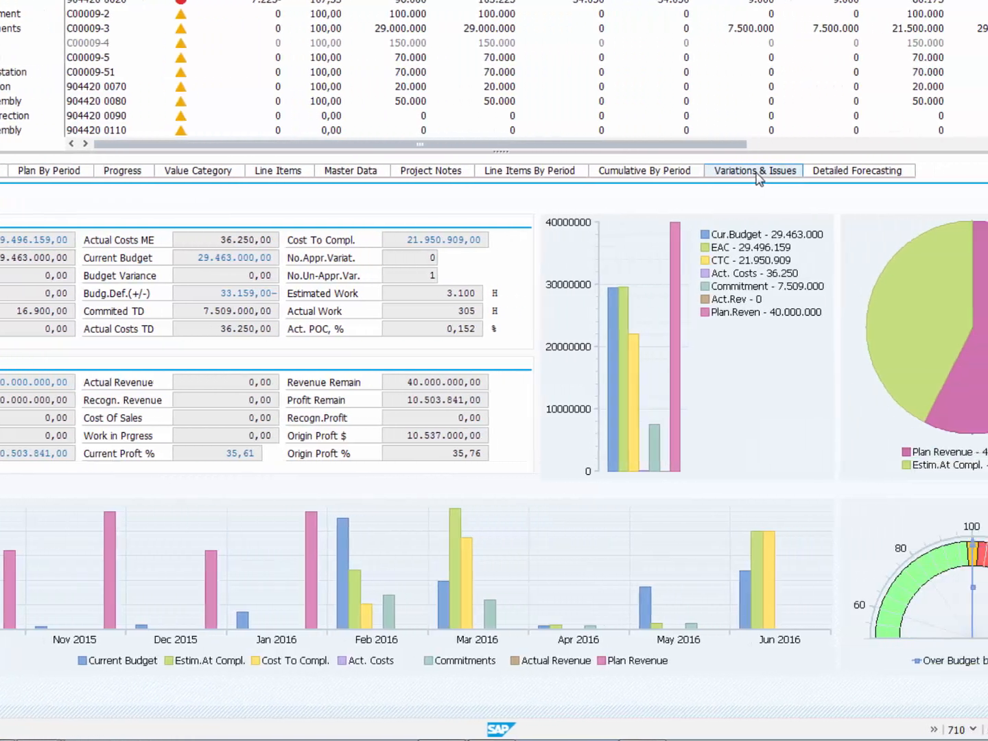
{"action": "left_click", "coordinate": [755, 172]}
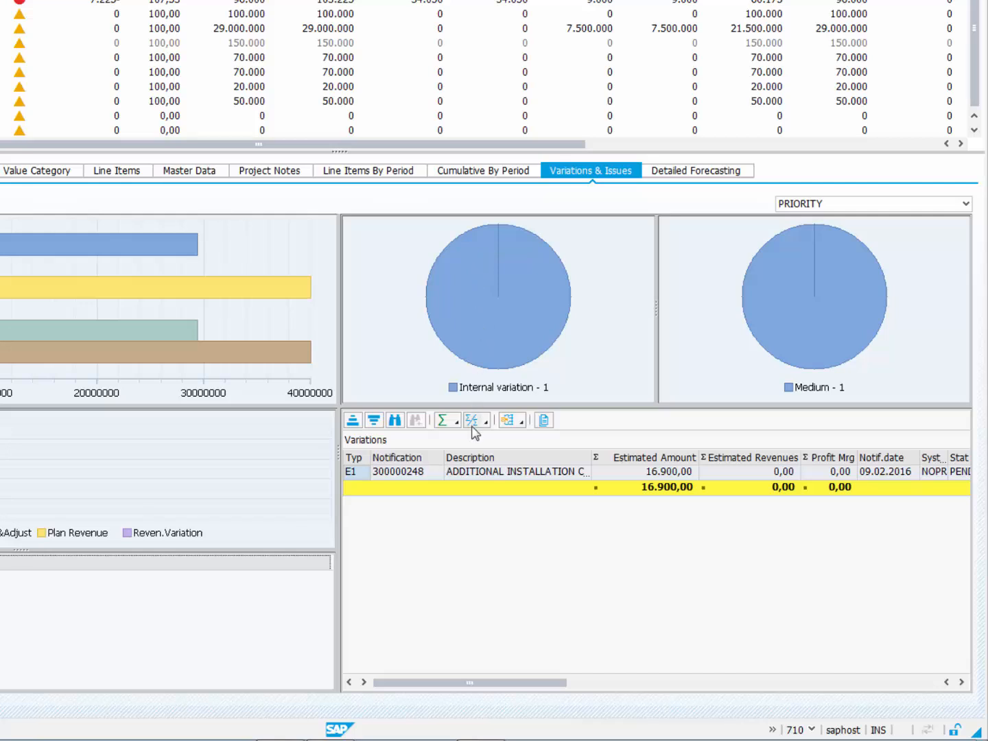
{"action": "left_click", "coordinate": [415, 477]}
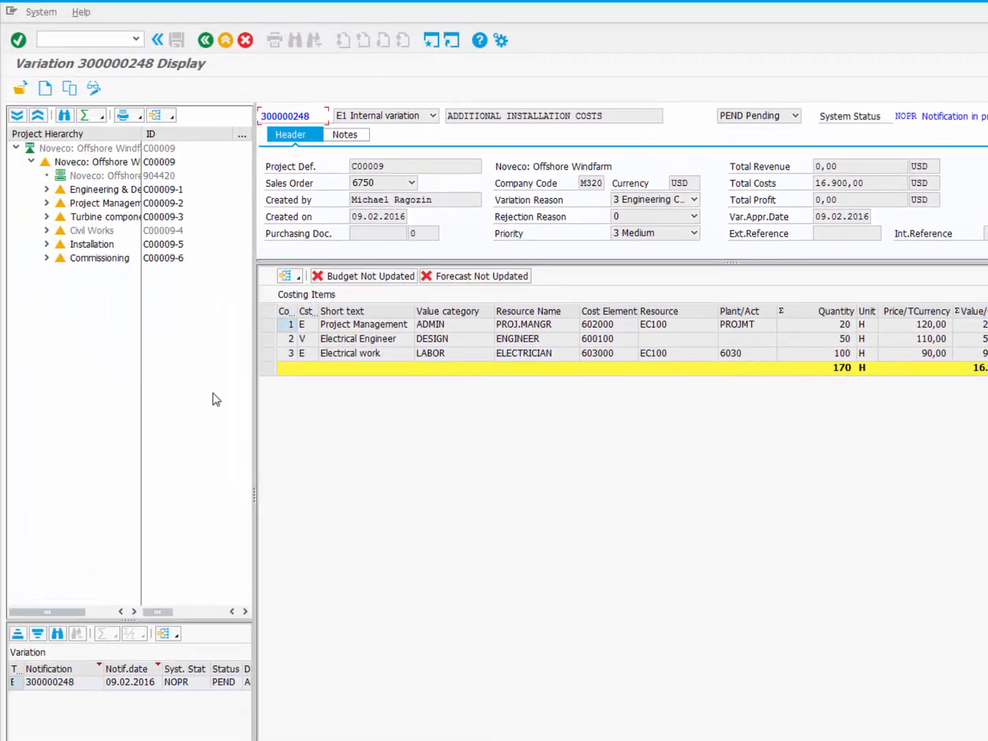
Step: Set variation 300000248 to APPR Approved, save it, and go back to the workbench
{"action": "left_click", "coordinate": [95, 88]}
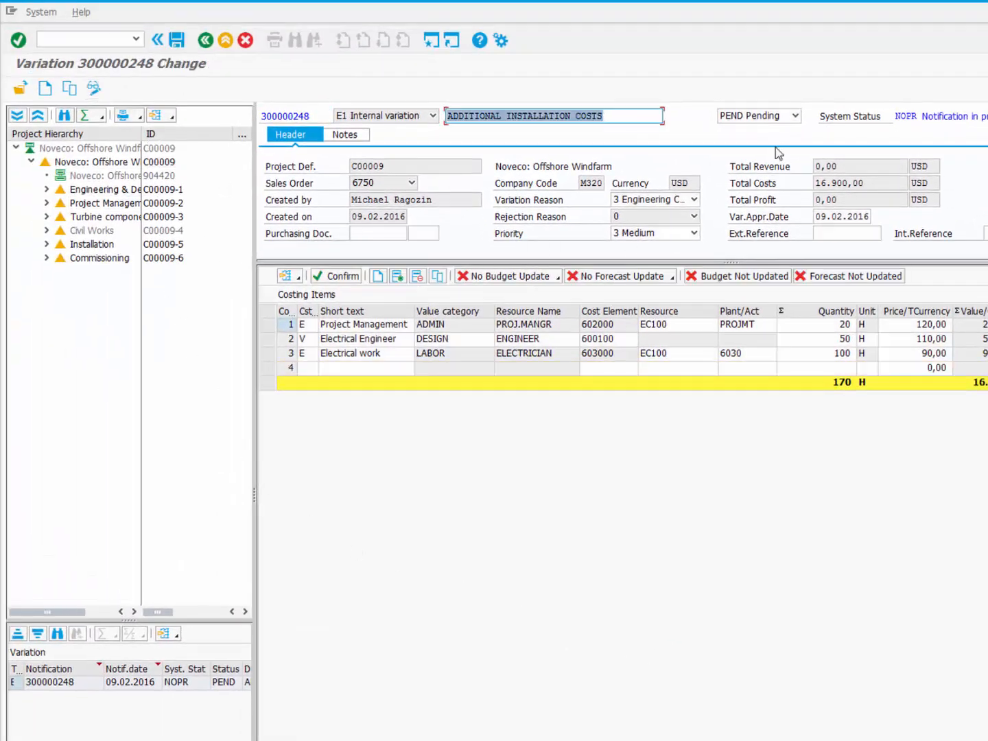
{"action": "left_click", "coordinate": [795, 116]}
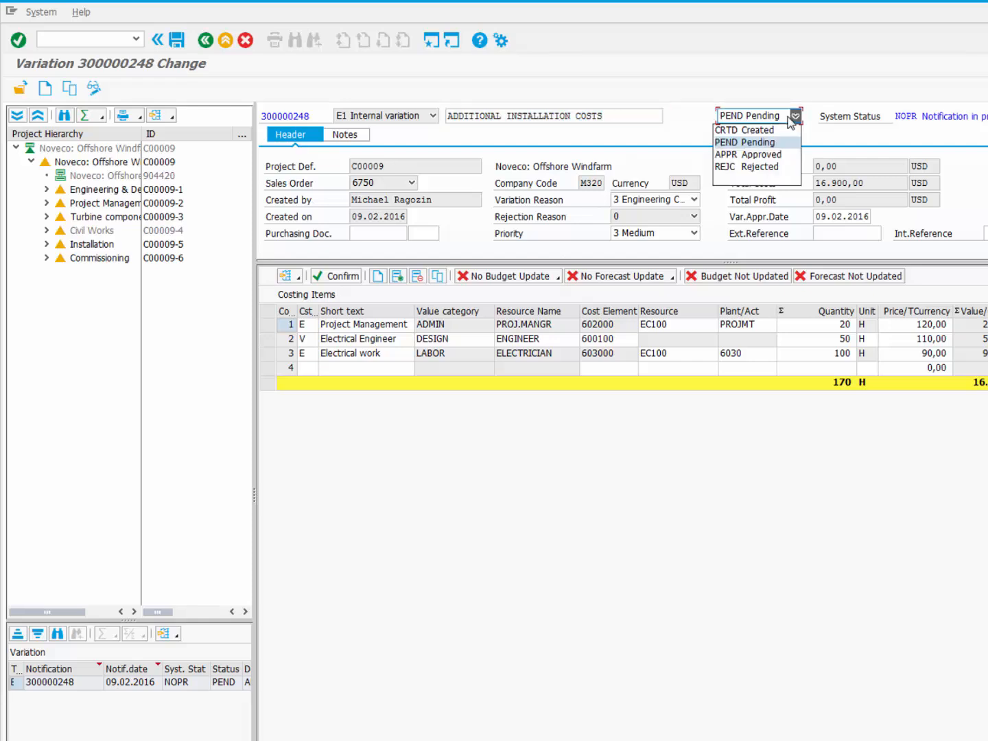
{"action": "left_click", "coordinate": [784, 152]}
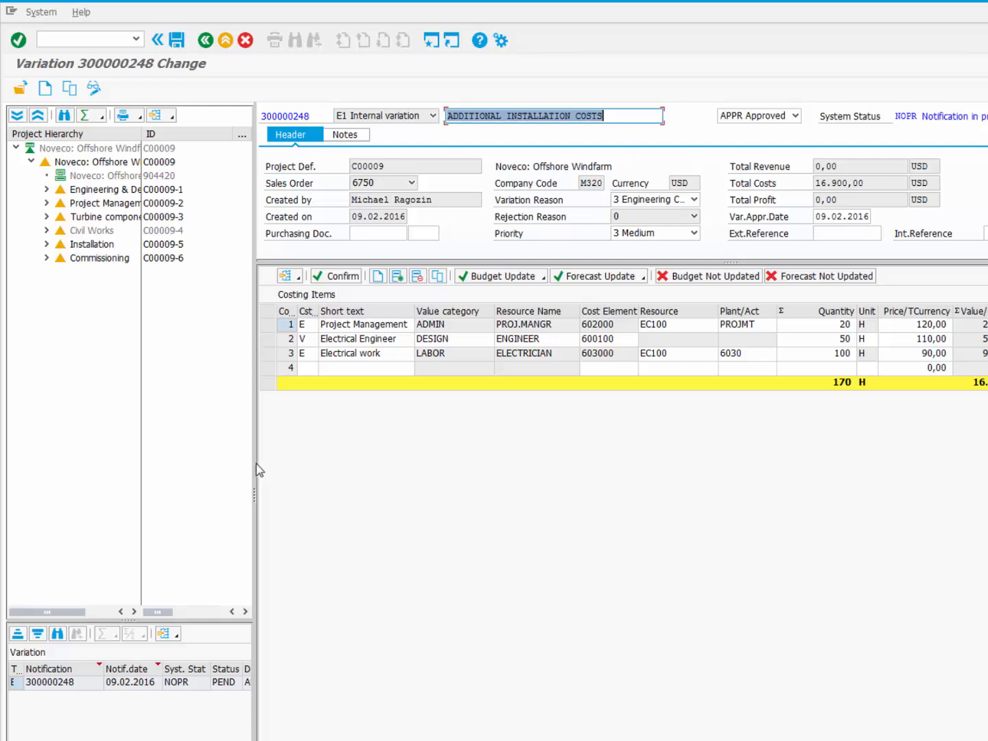
{"action": "left_click_drag", "start_coordinate": [254, 464], "coordinate": [320, 464]}
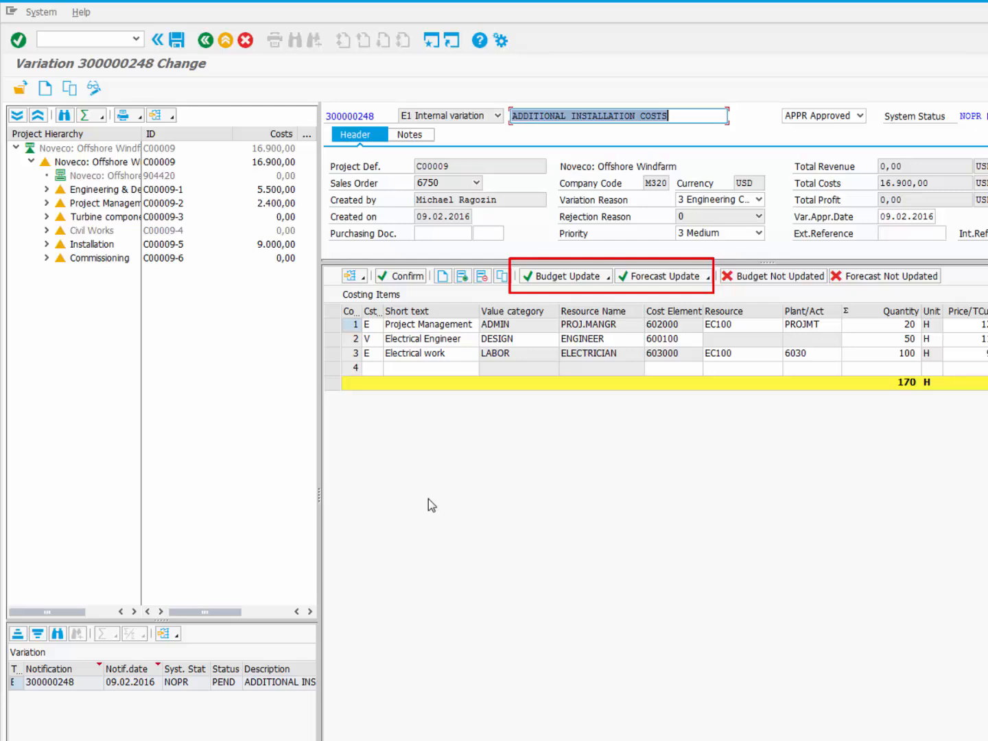
{"action": "left_click", "coordinate": [176, 41]}
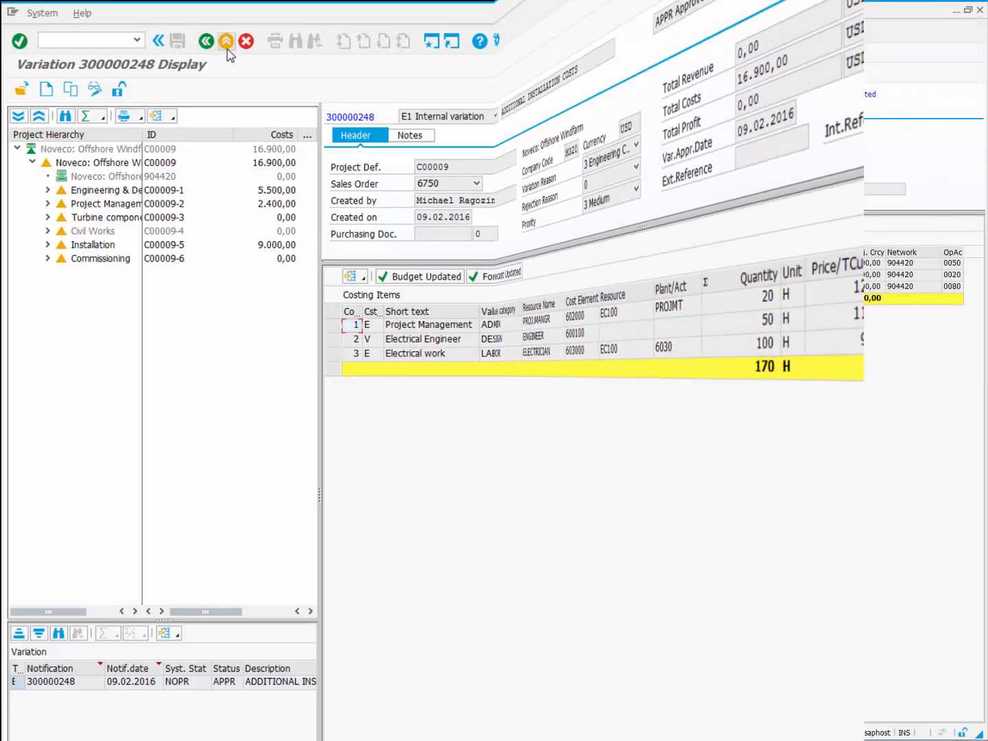
{"action": "left_click", "coordinate": [206, 41]}
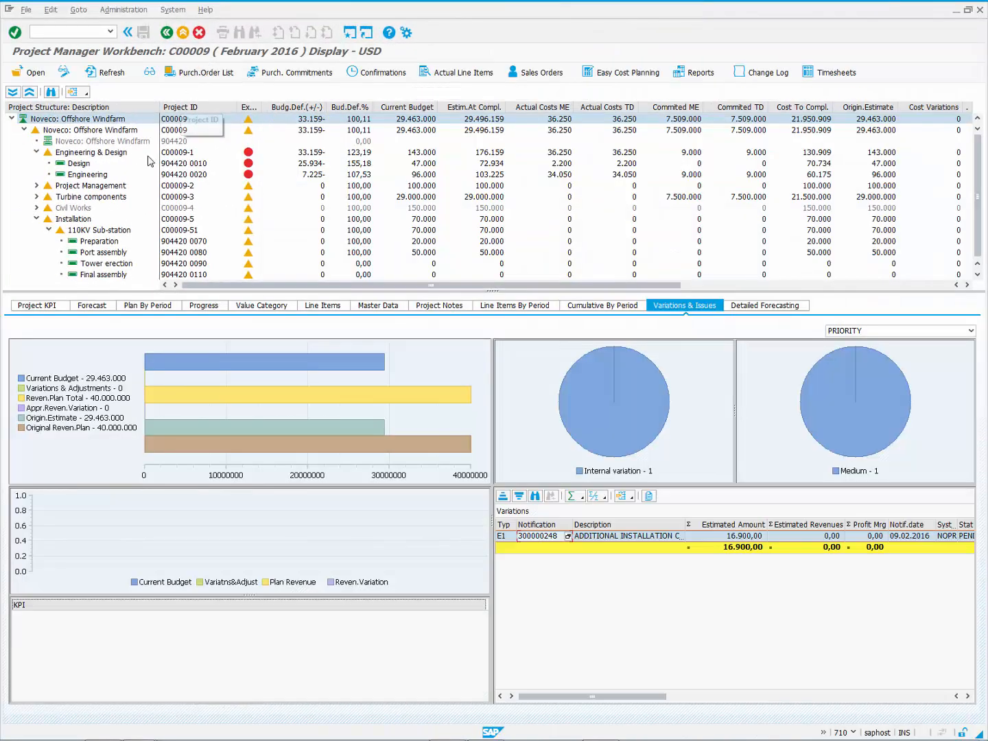
Step: Refresh the Project KPI view to show Cost Variations 16.900,00
{"action": "left_click", "coordinate": [43, 305]}
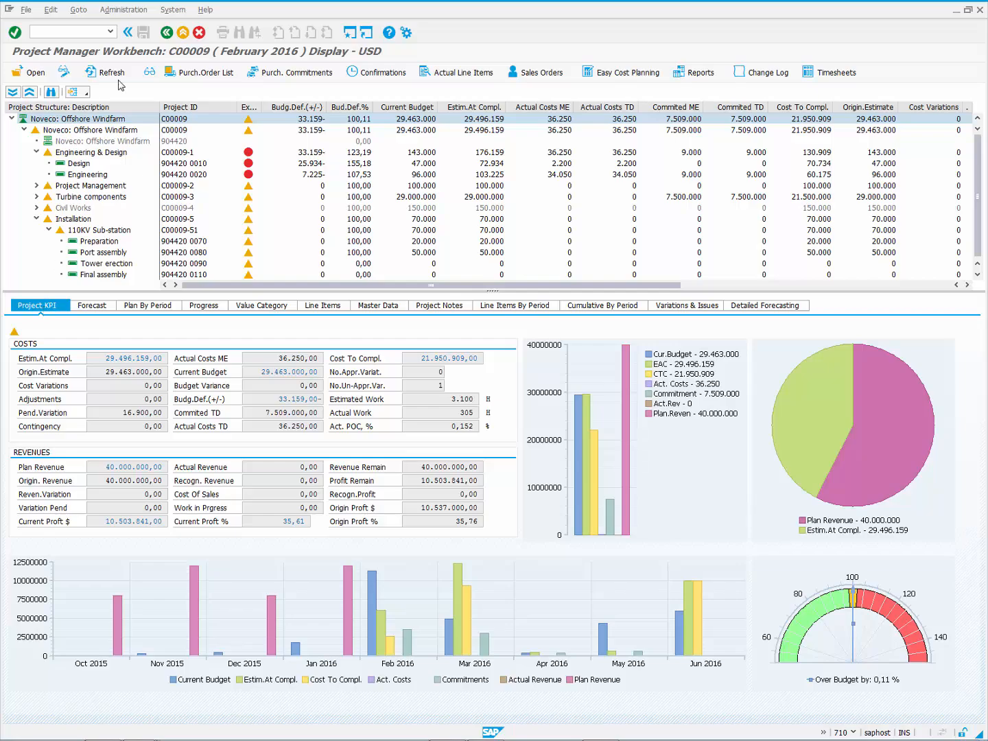
{"action": "left_click", "coordinate": [118, 74]}
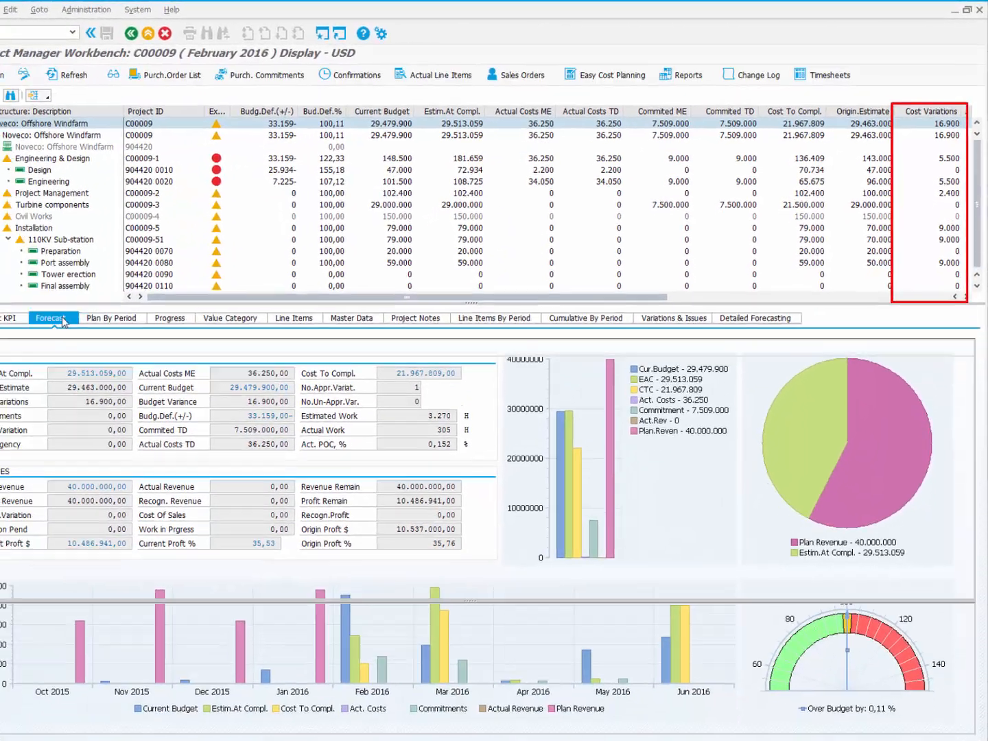
Step: Review the Cost Variations column in the Forecast grid and select the Port assembly activity
{"action": "left_click", "coordinate": [100, 308]}
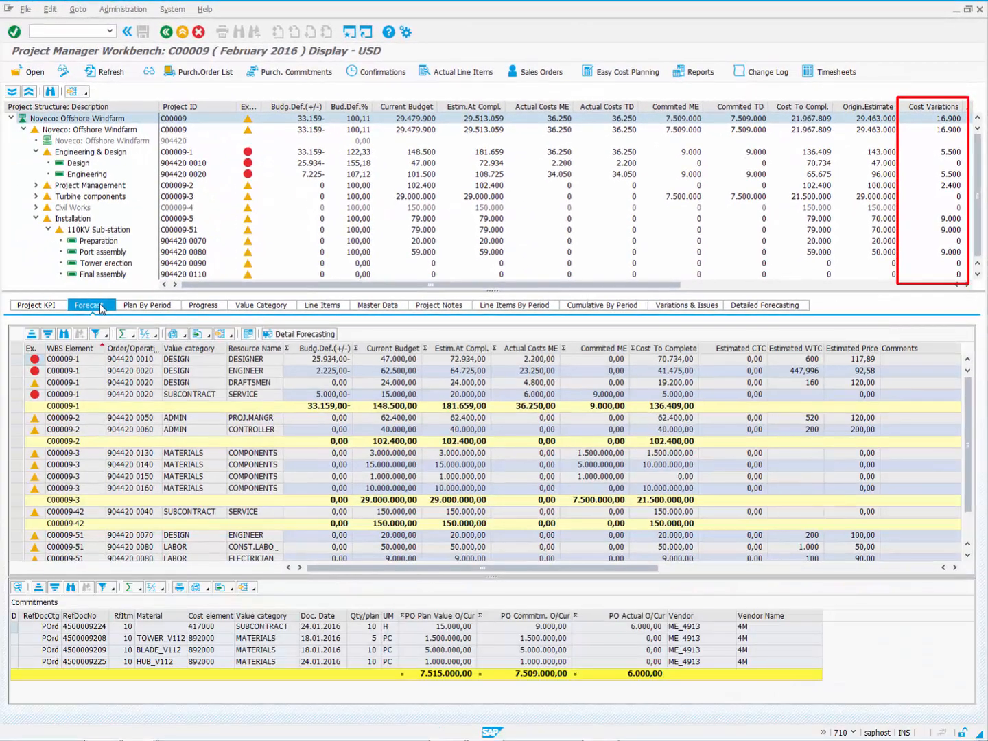
{"action": "left_click", "coordinate": [716, 567]}
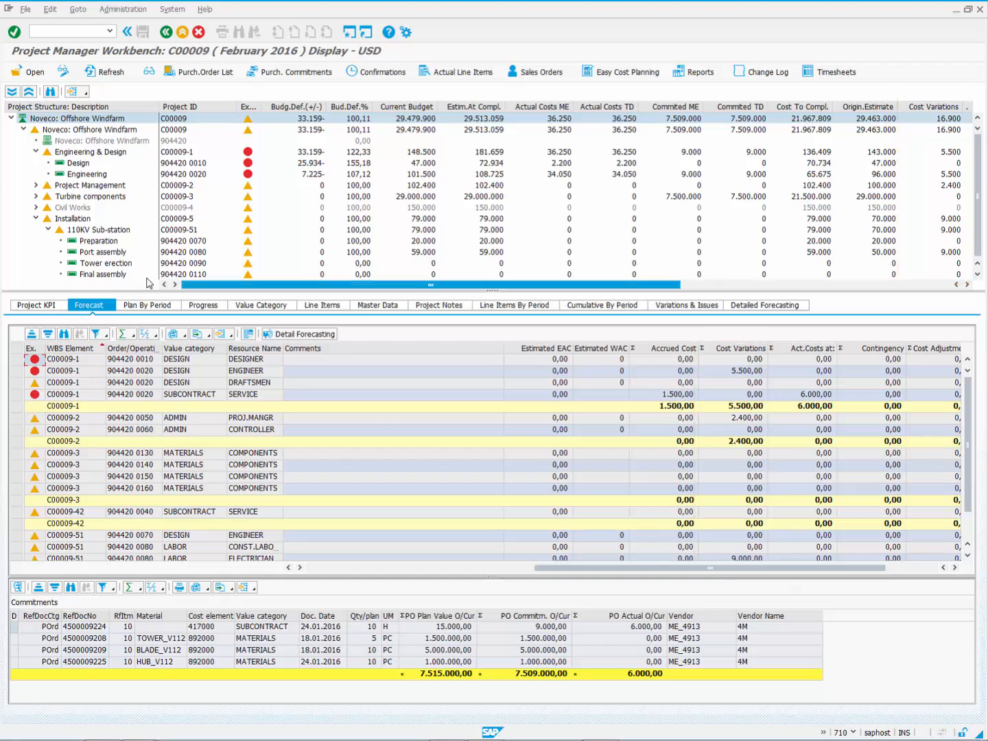
{"action": "left_click", "coordinate": [78, 255]}
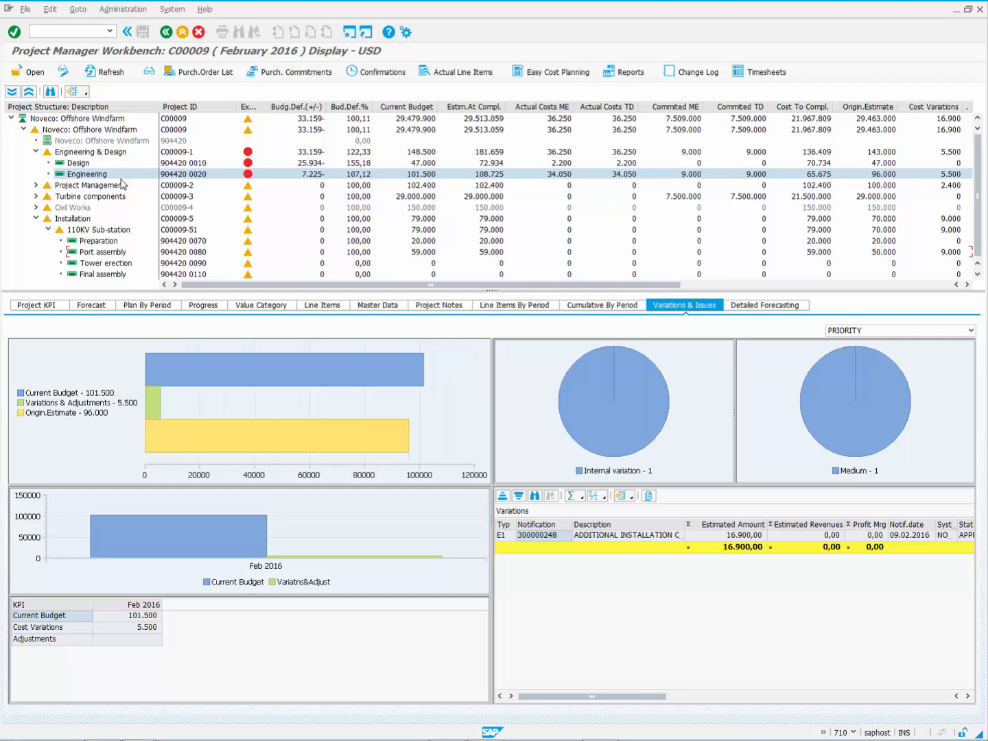
Step: Show variation figures for the Project Management activity and the whole windfarm project
{"action": "left_click", "coordinate": [36, 185]}
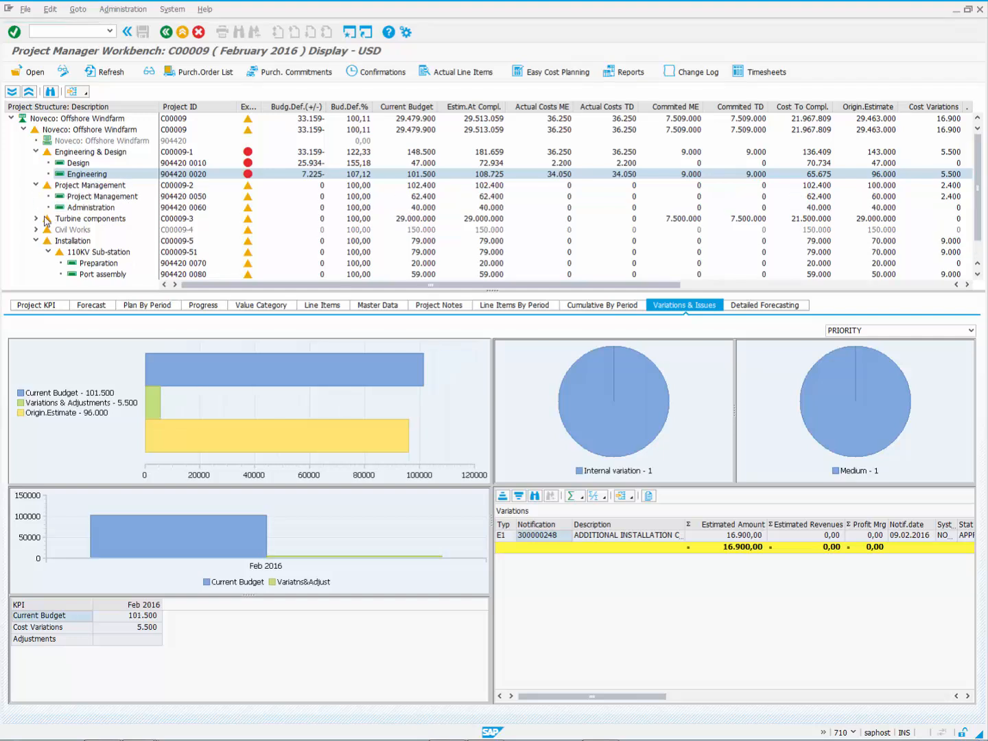
{"action": "left_click", "coordinate": [90, 198]}
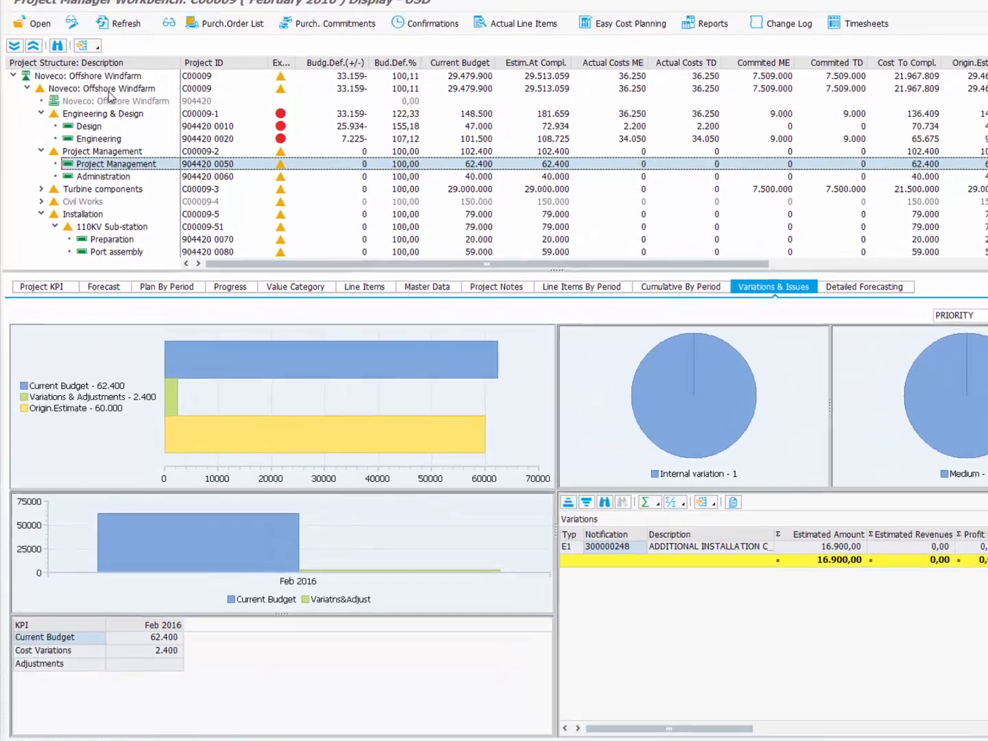
{"action": "left_click", "coordinate": [92, 131]}
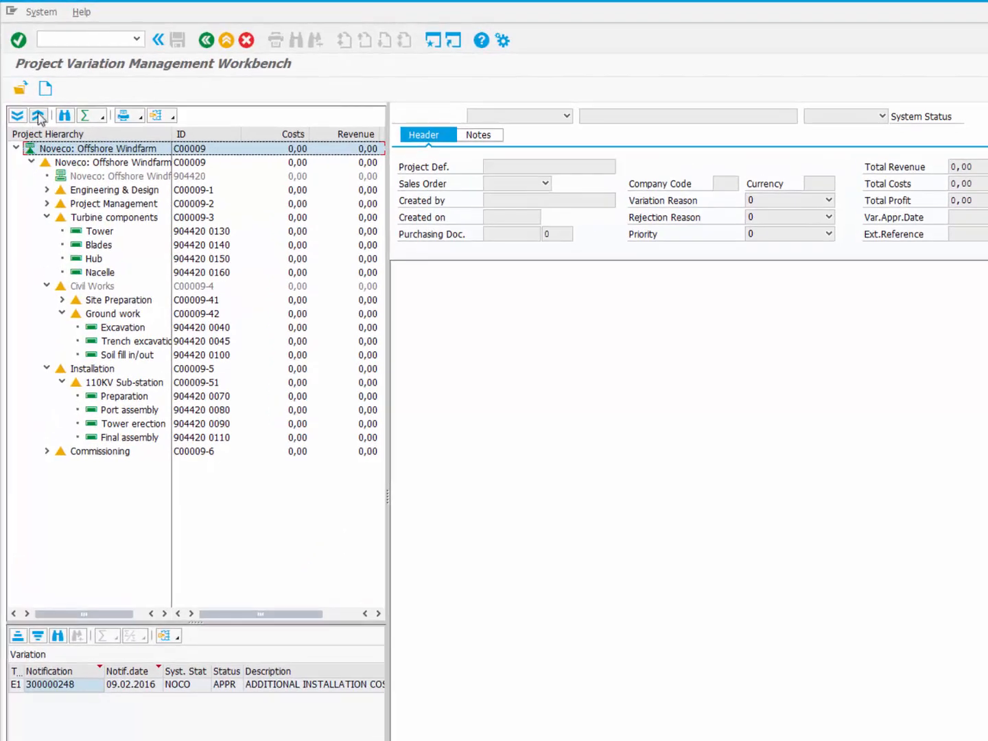
Step: Create an E2 external variation described as CUSTOMER CHANGED SCOPE
{"action": "left_click", "coordinate": [44, 89]}
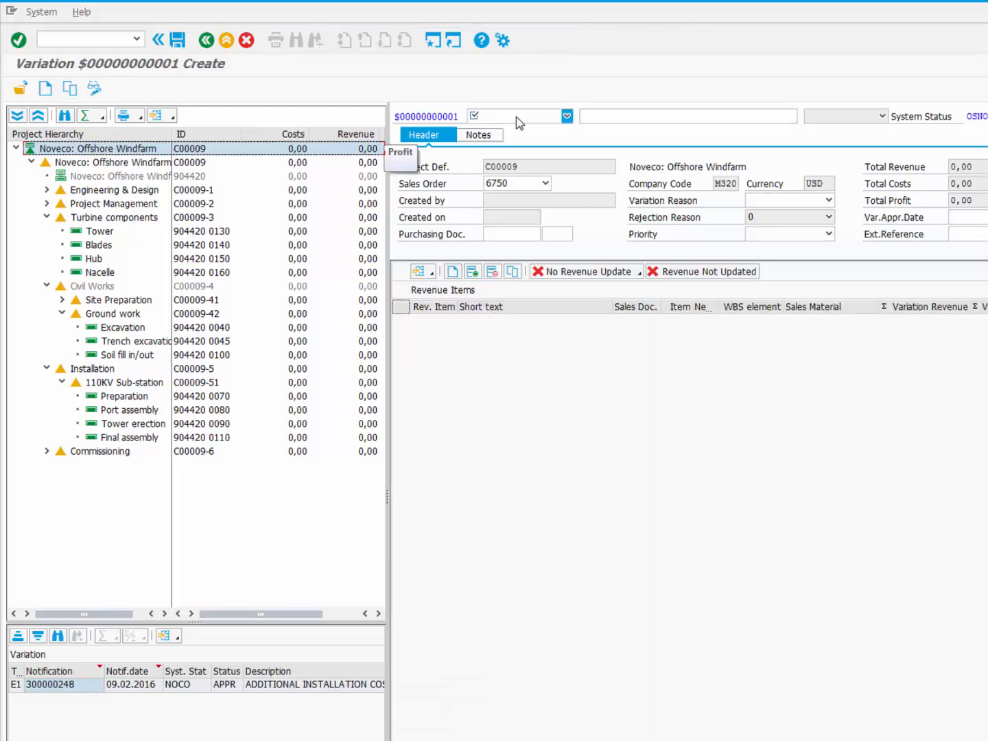
{"action": "left_click", "coordinate": [520, 117]}
{"action": "left_click", "coordinate": [516, 167]}
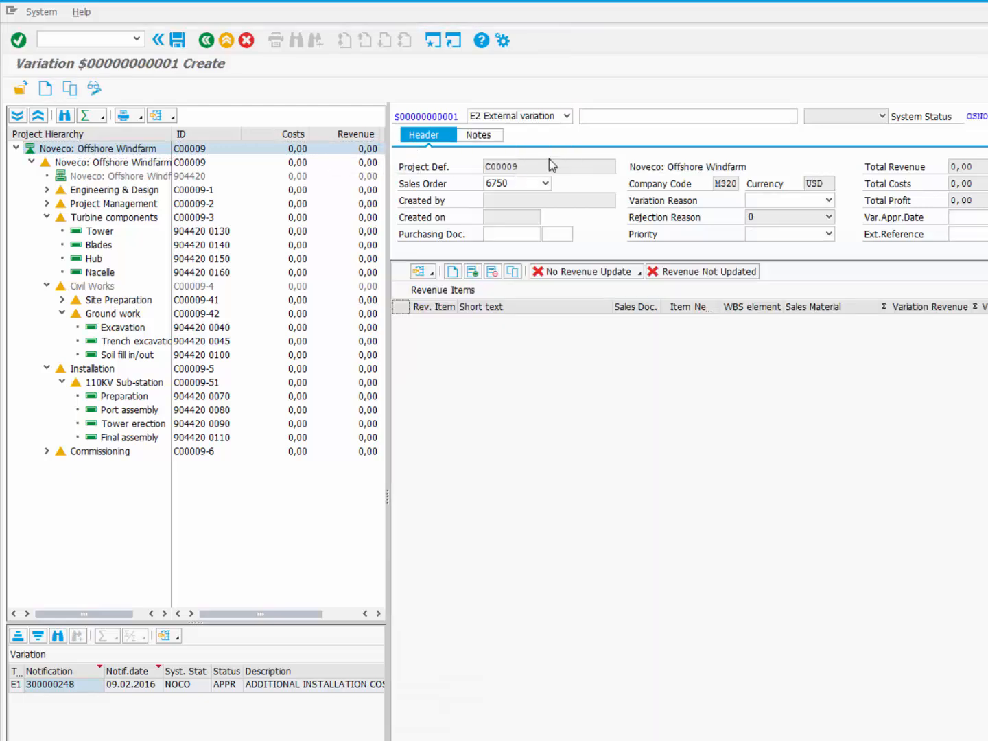
{"action": "left_click", "coordinate": [620, 116]}
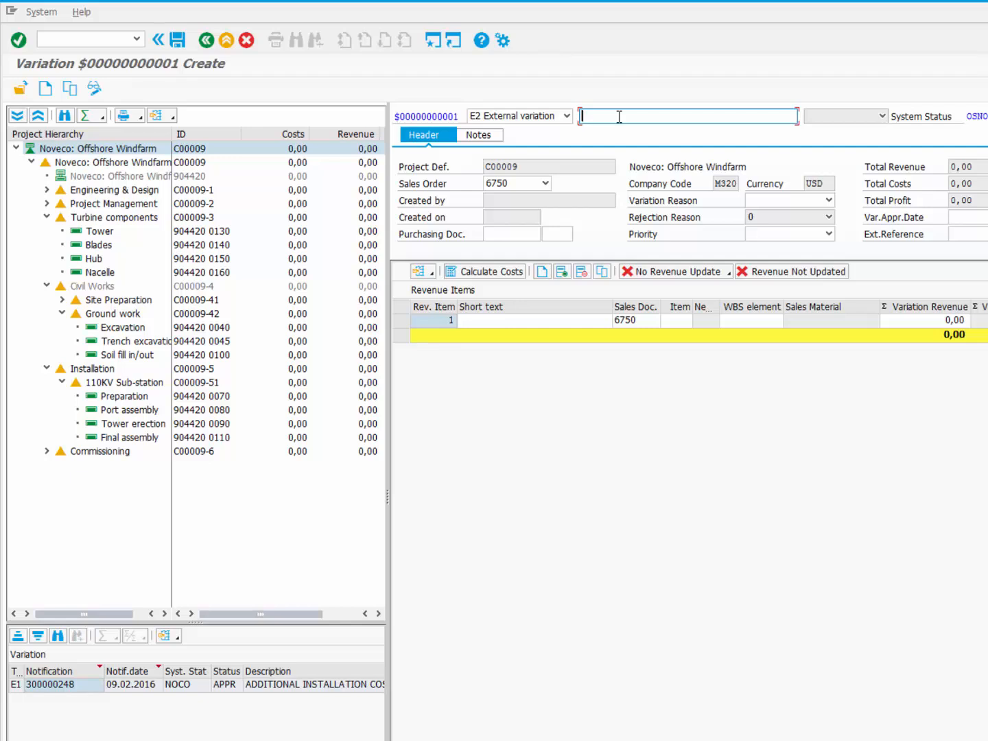
{"action": "type", "text": "cust"}
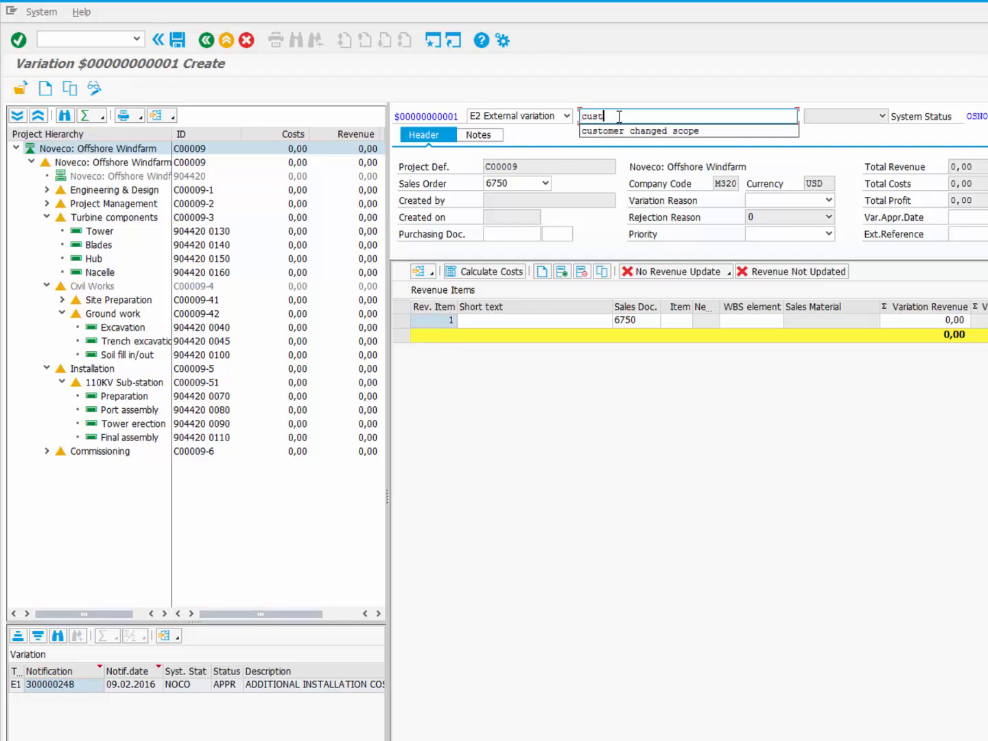
{"action": "type", "text": "omer"}
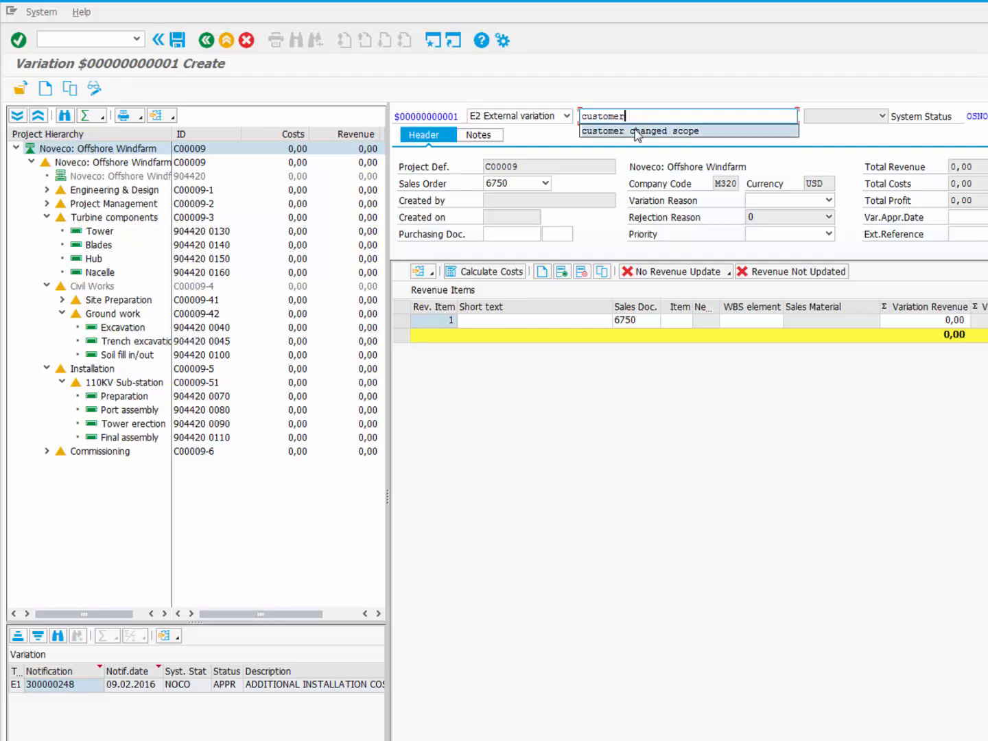
{"action": "left_click", "coordinate": [626, 131]}
Step: Set the variation reason to 1 Scope change and priority to 4 High
{"action": "left_click", "coordinate": [829, 199]}
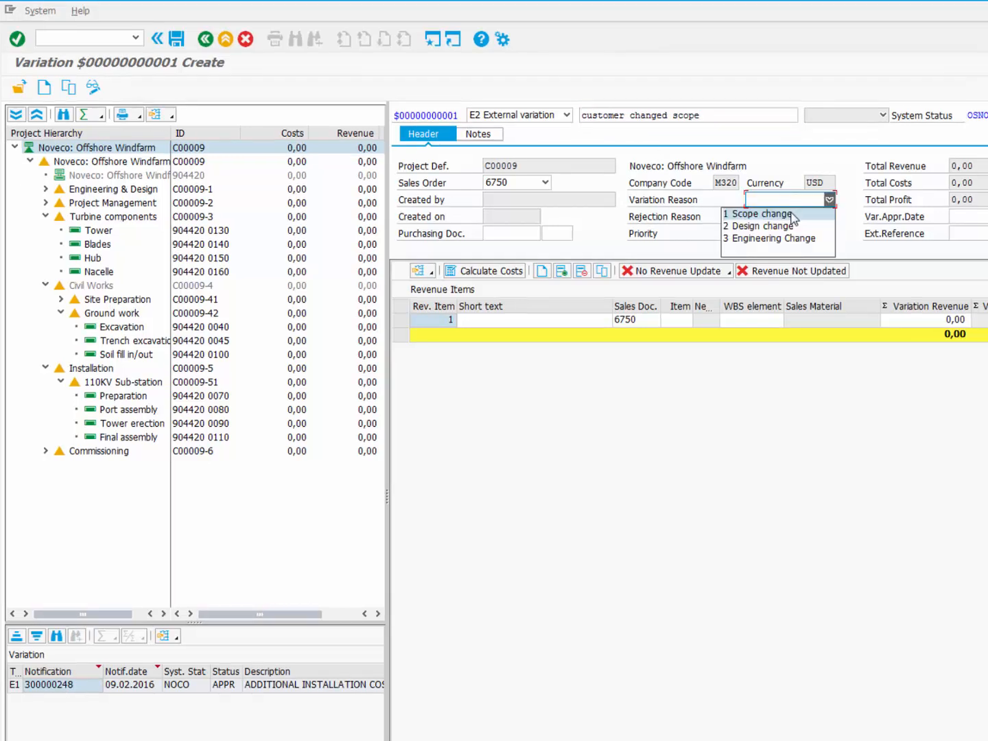
{"action": "left_click", "coordinate": [794, 213]}
{"action": "left_click", "coordinate": [792, 235]}
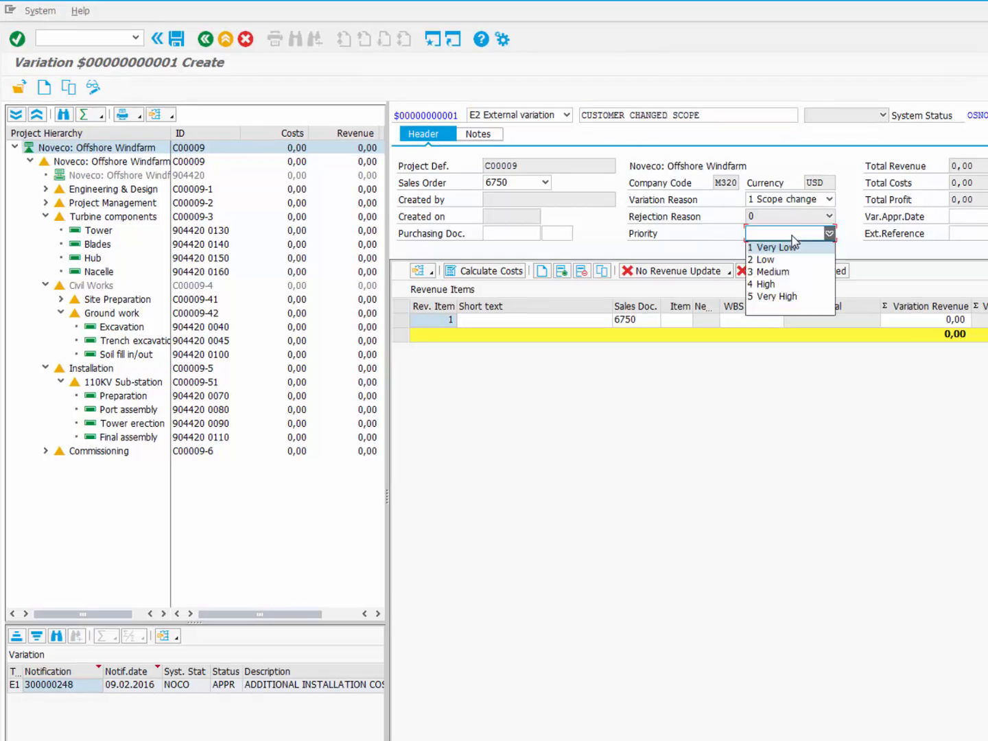
{"action": "left_click", "coordinate": [788, 284]}
Step: Enter short text 'procure and install additional equipment' and set sales order item 20
{"action": "left_click", "coordinate": [479, 328]}
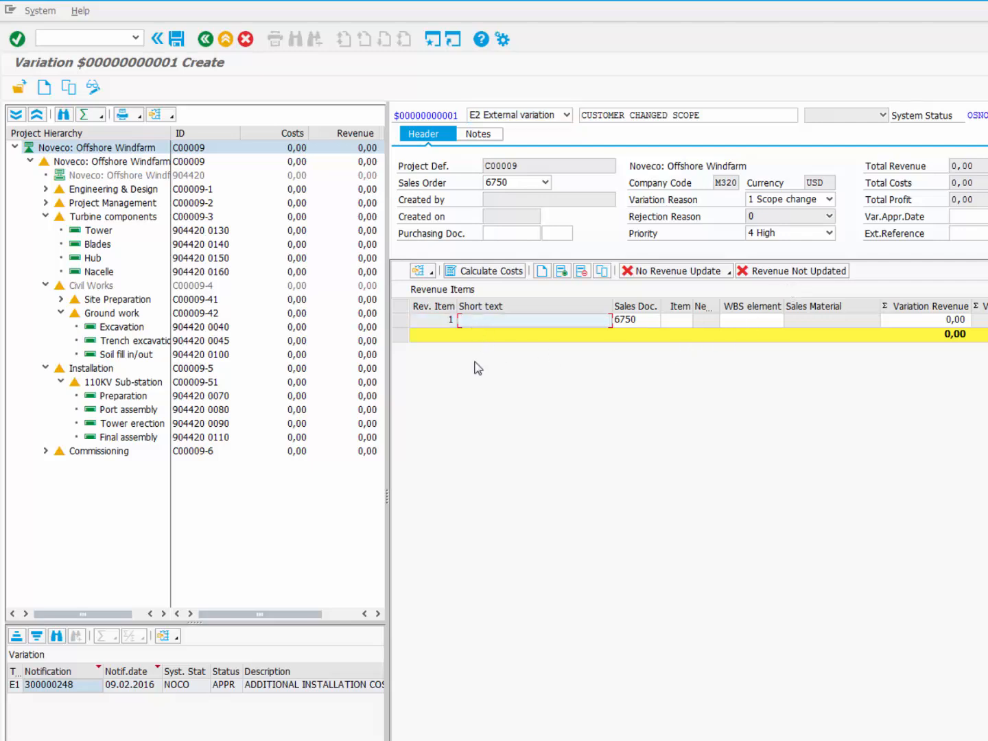
{"action": "type", "text": "procure and install"}
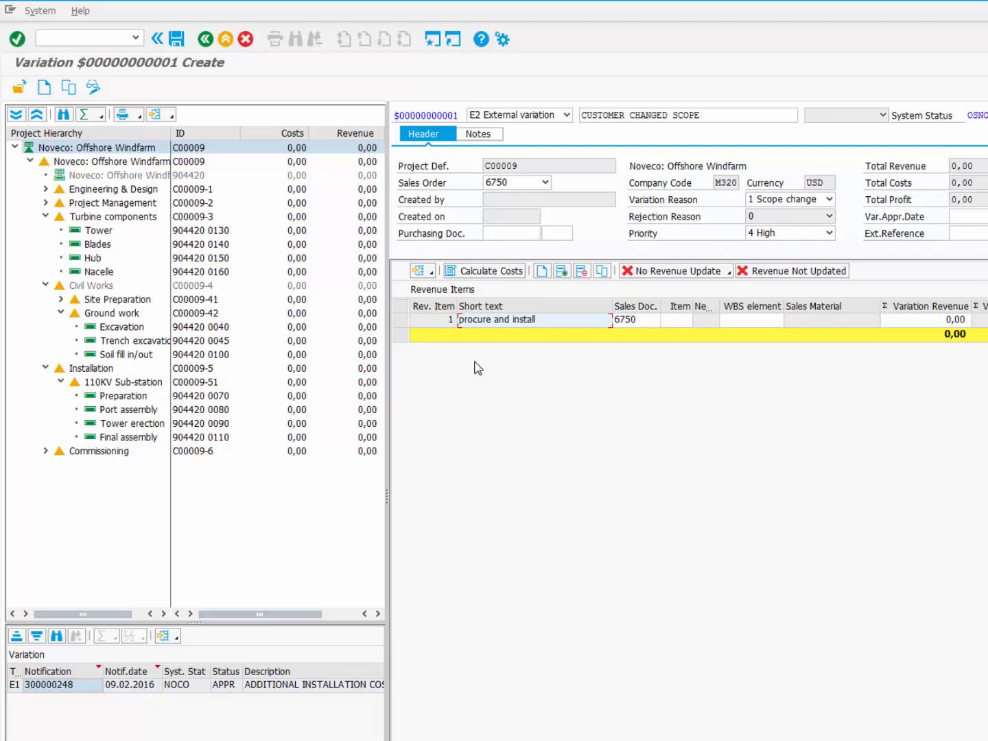
{"action": "type", "text": " additional equipment"}
{"action": "key", "text": "Tab"}
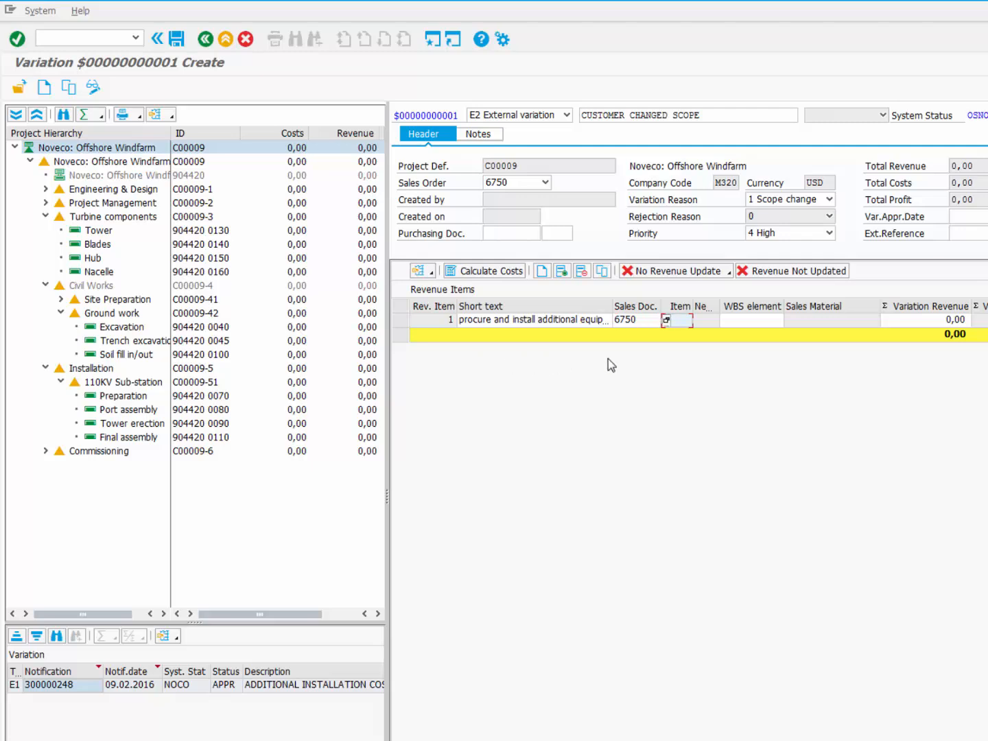
{"action": "left_click", "coordinate": [666, 321]}
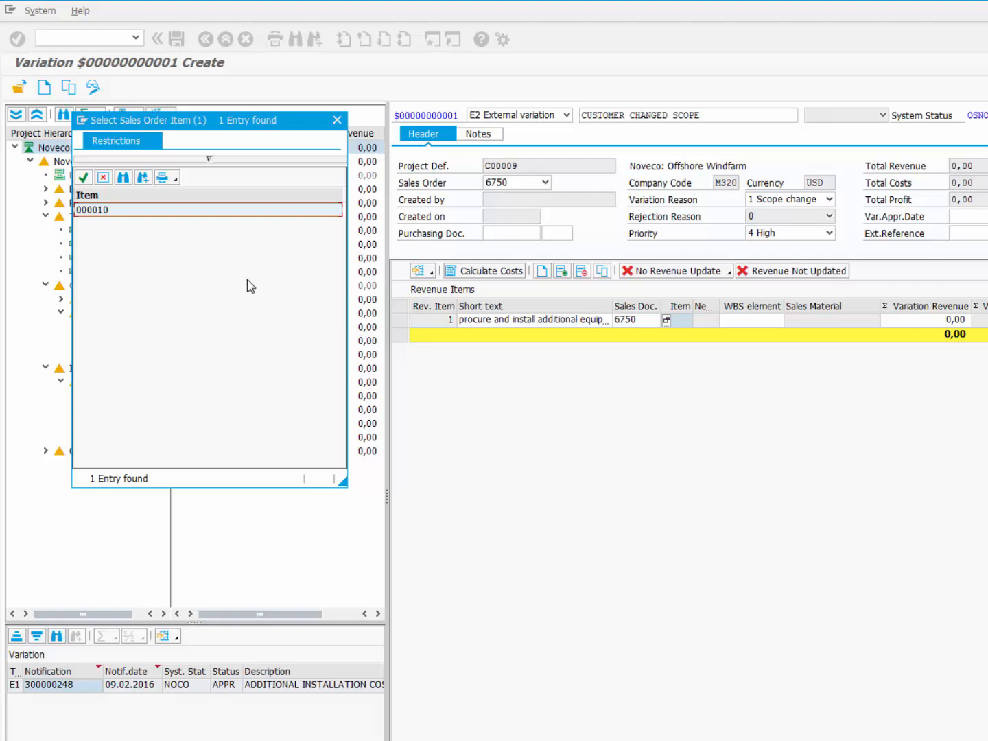
{"action": "double_click", "coordinate": [183, 211]}
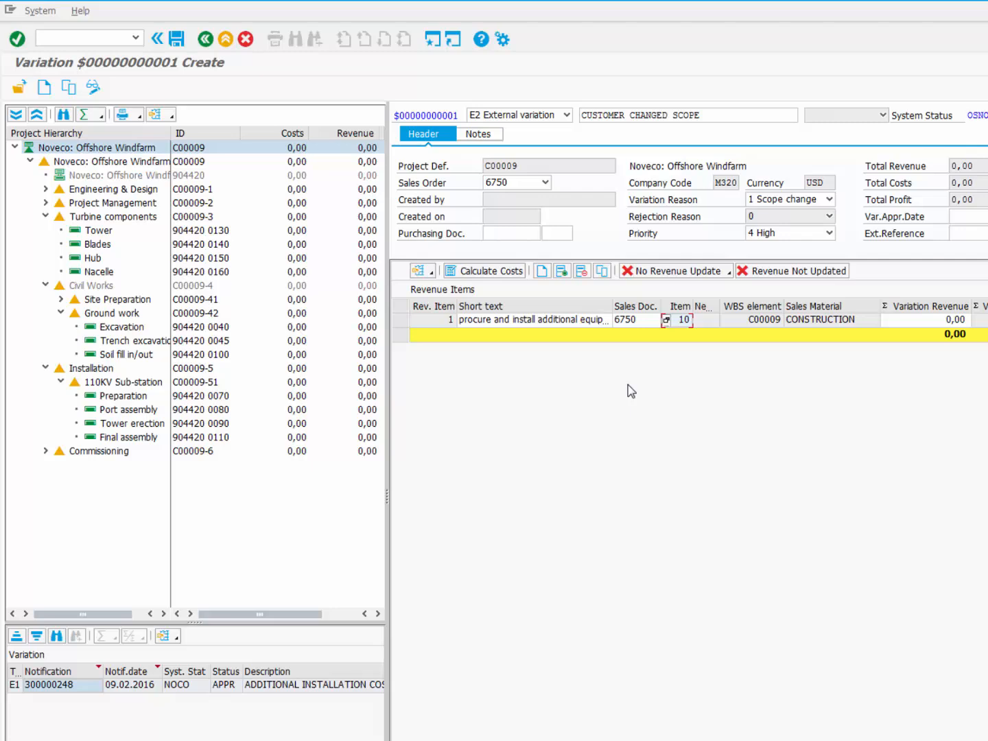
{"action": "left_click", "coordinate": [684, 320]}
{"action": "key", "text": "Return"}
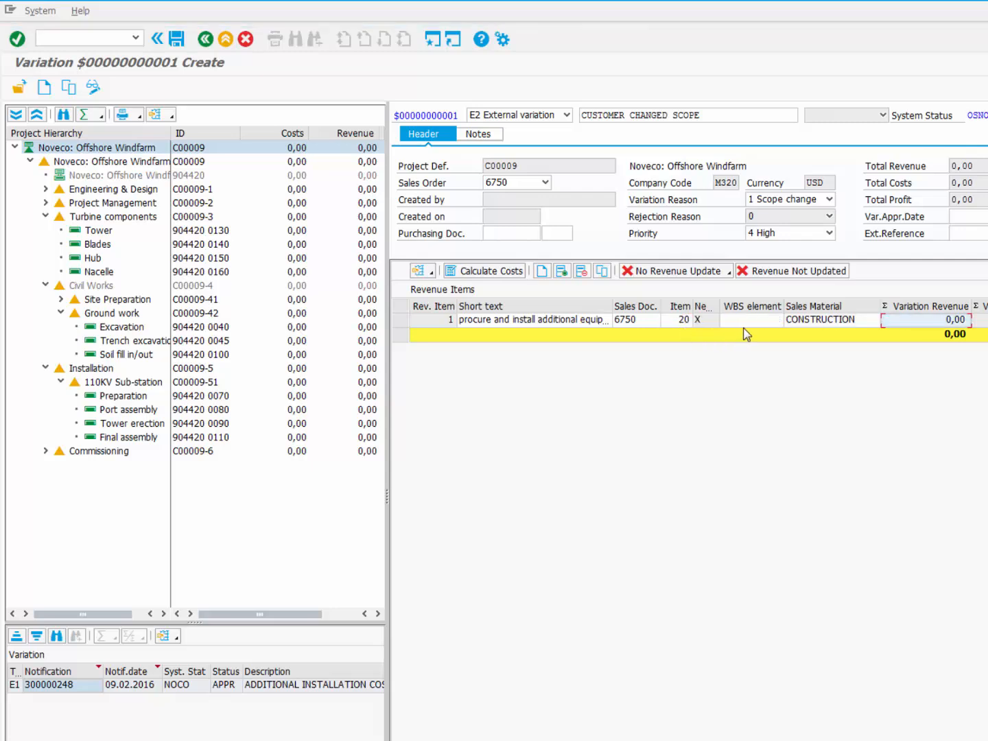
Step: Assign WBS element C00009 and sales material VARIATION to revenue item 1
{"action": "left_click", "coordinate": [745, 323]}
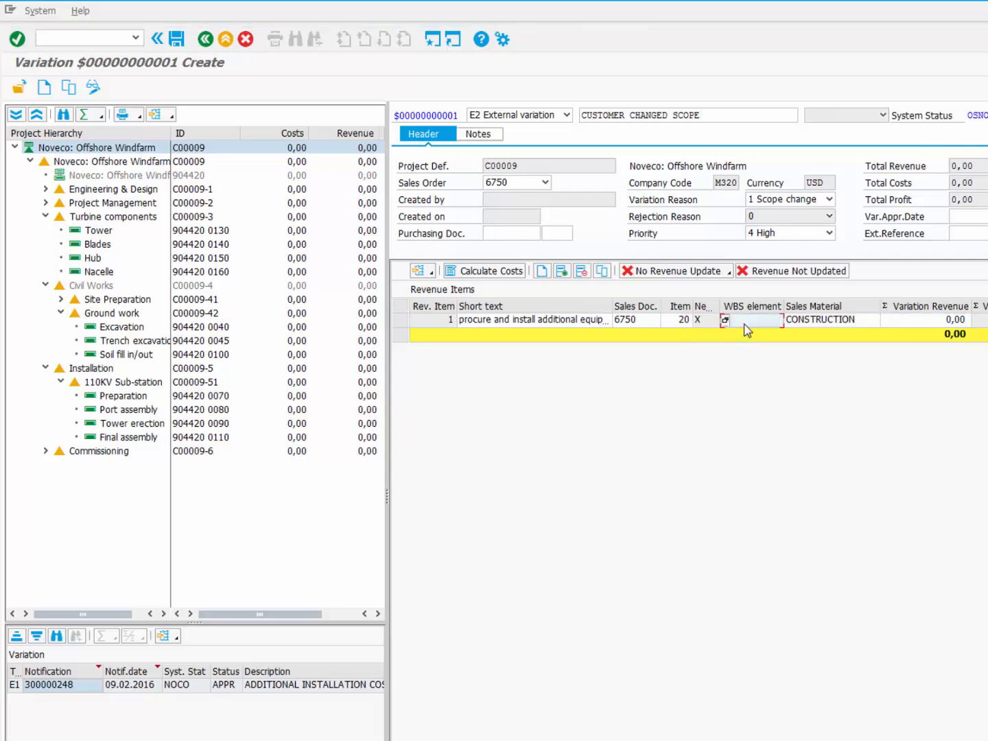
{"action": "left_click", "coordinate": [726, 321]}
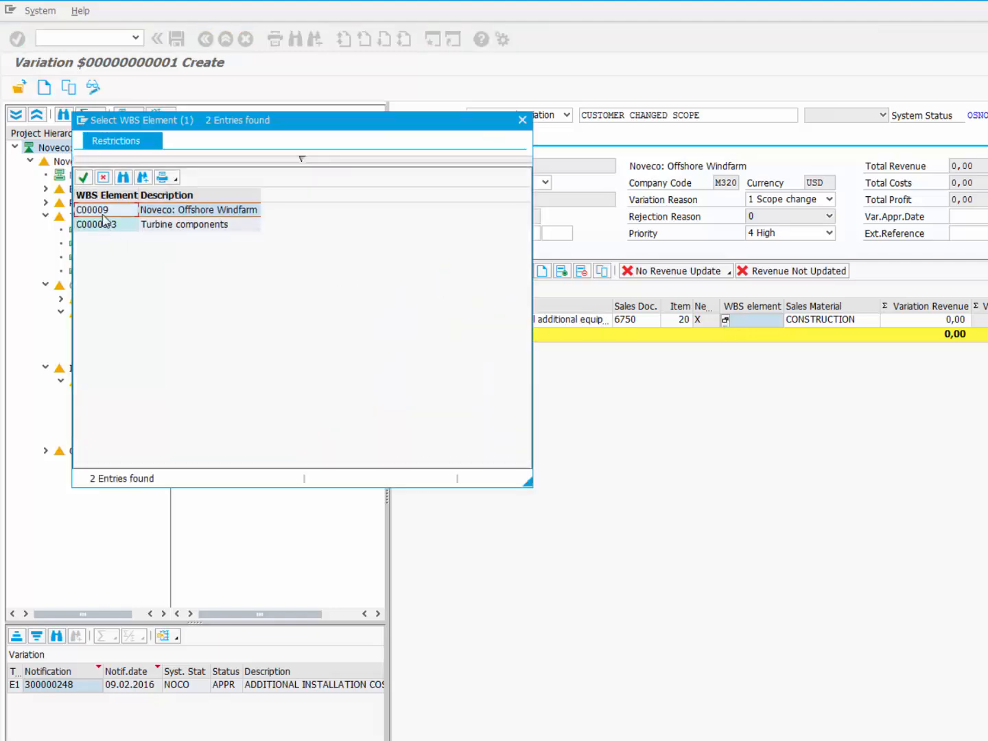
{"action": "double_click", "coordinate": [102, 211]}
{"action": "left_click", "coordinate": [828, 324]}
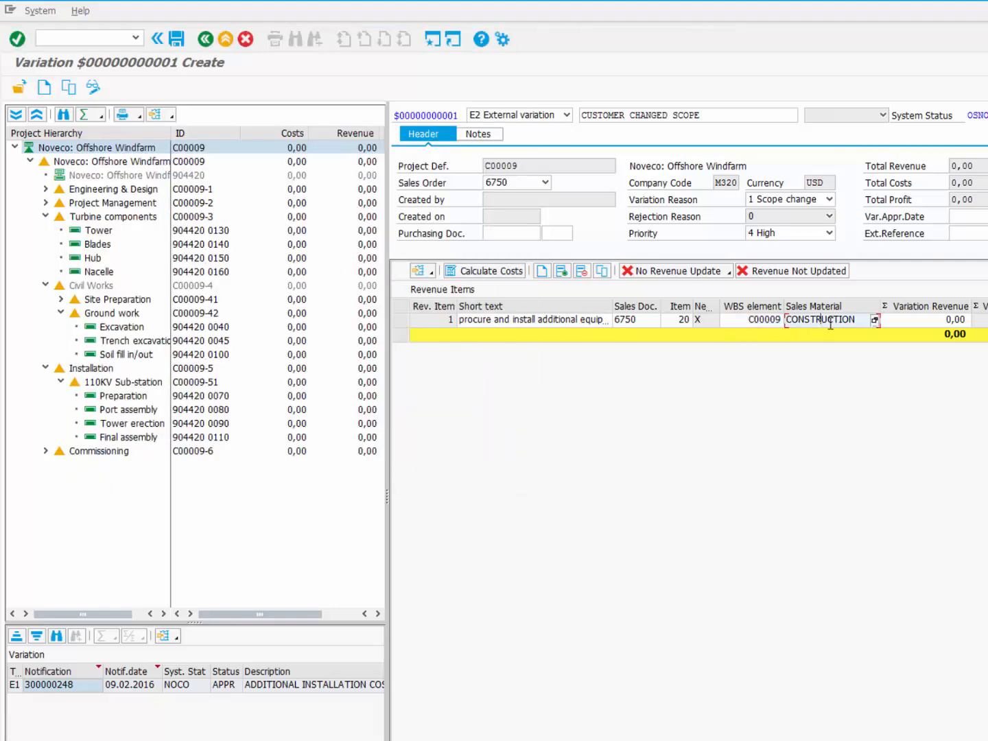
{"action": "left_click", "coordinate": [875, 321]}
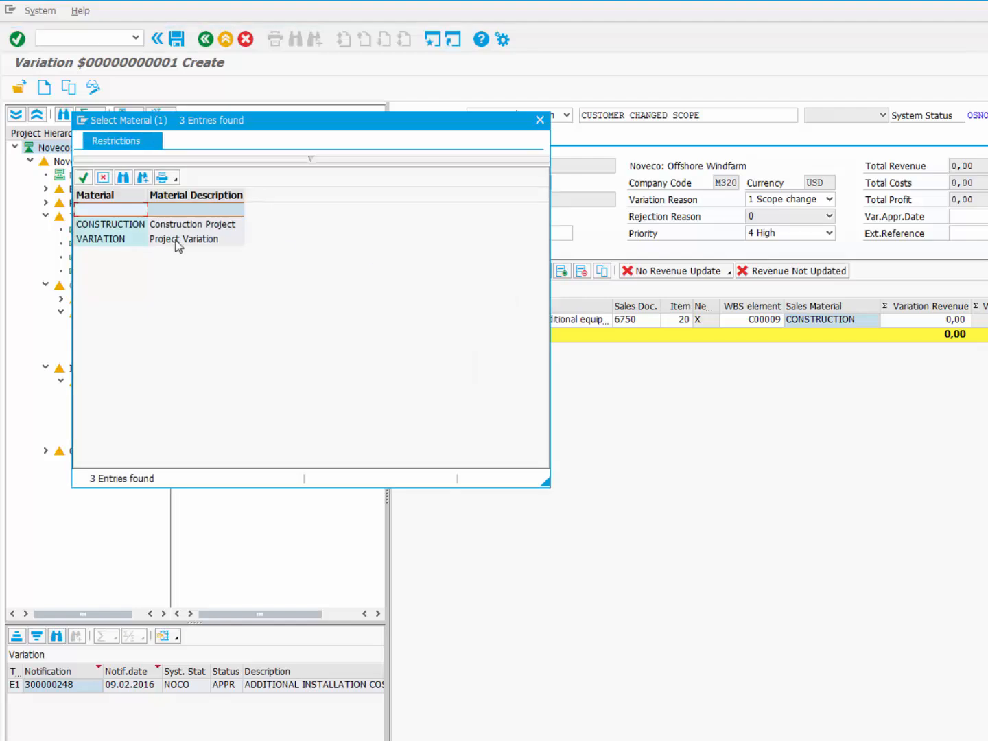
{"action": "double_click", "coordinate": [134, 239]}
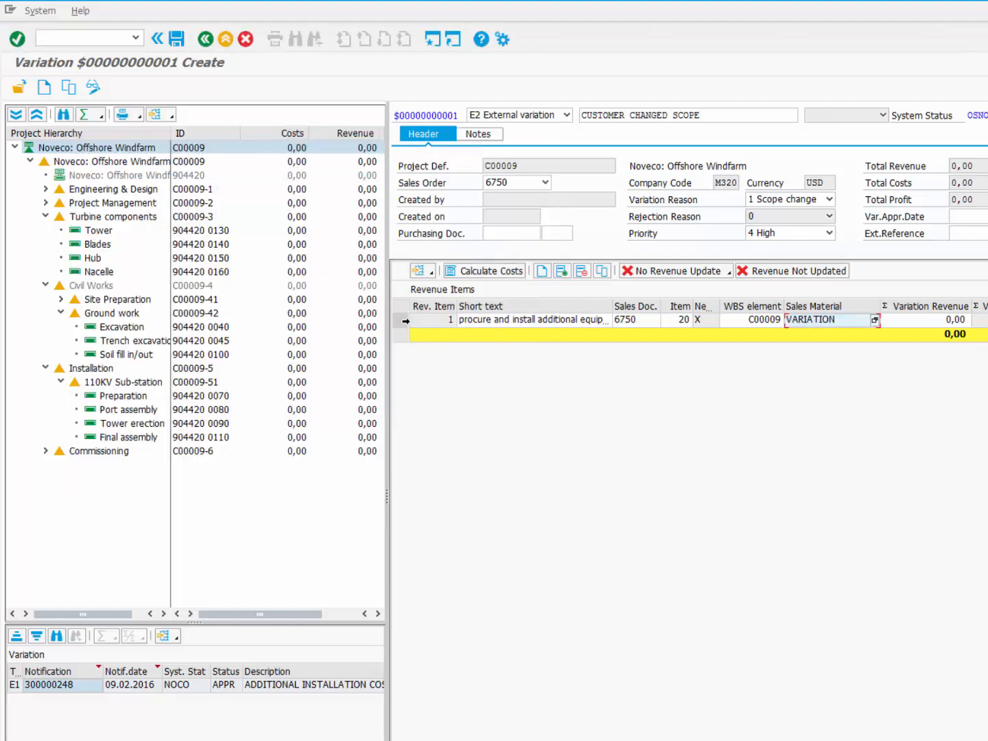
{"action": "left_click", "coordinate": [405, 321]}
Step: Add the first cost item: resource TOWER_V112, plant M320, quantity 2
{"action": "left_click", "coordinate": [477, 274]}
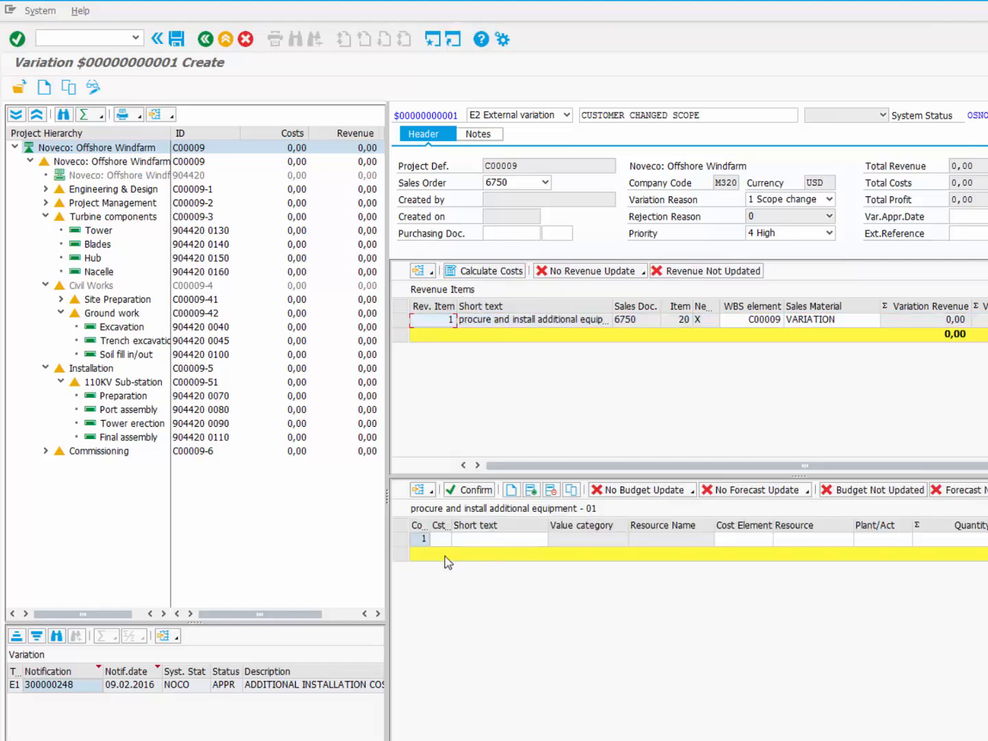
{"action": "left_click", "coordinate": [443, 544]}
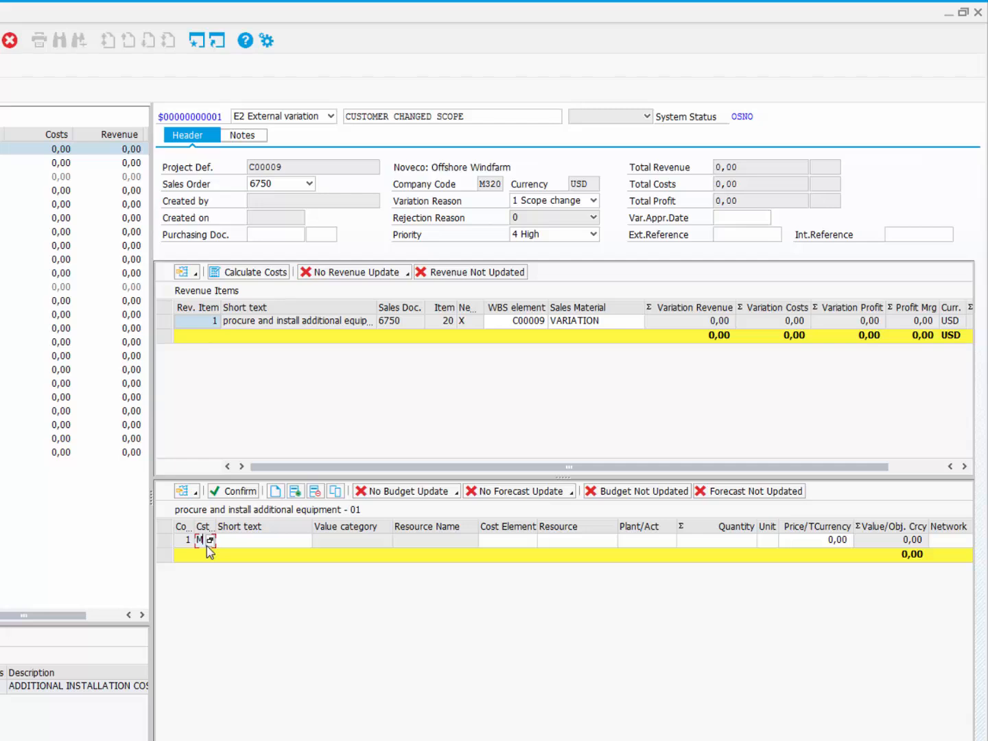
{"action": "left_click", "coordinate": [581, 546]}
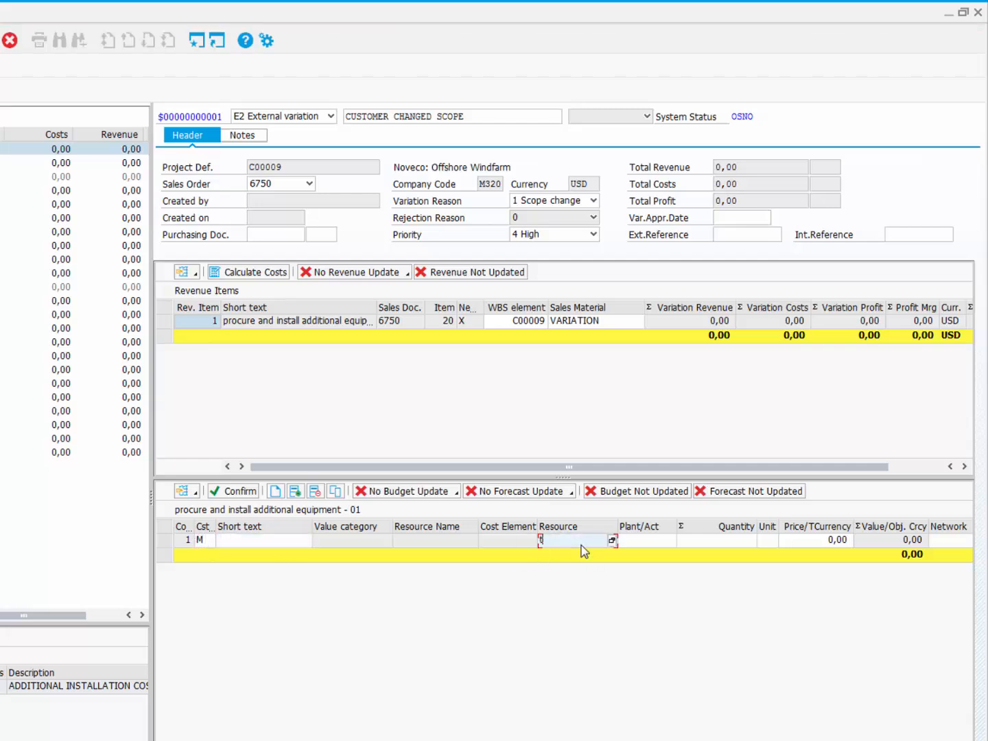
{"action": "type", "text": "tower_v112"}
{"action": "key", "text": "Tab"}
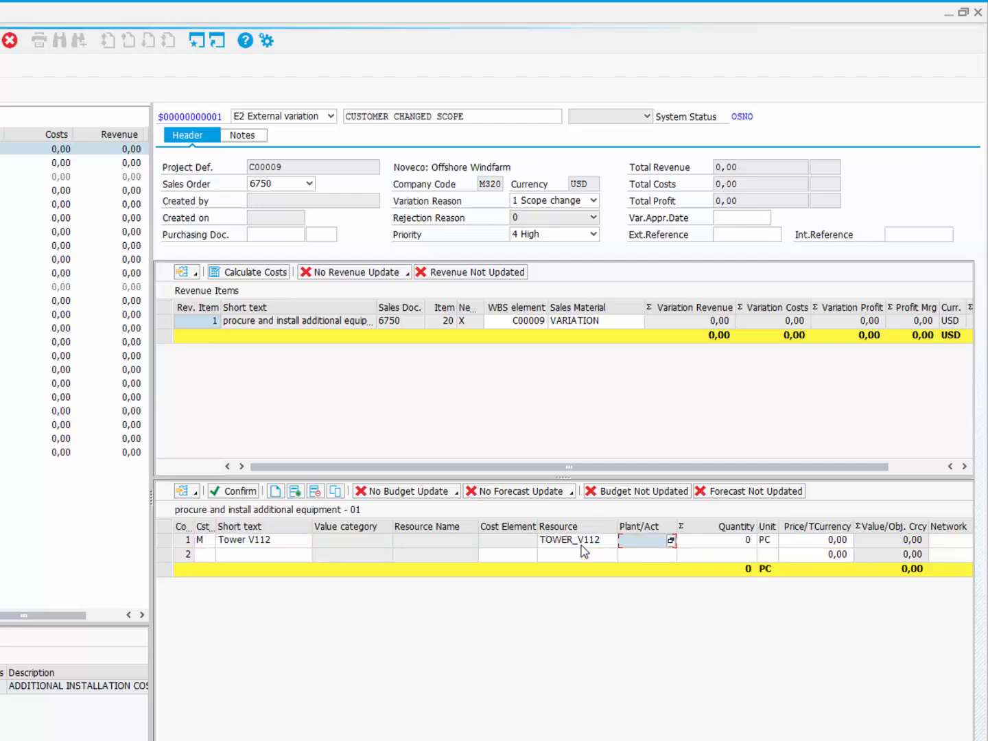
{"action": "type", "text": "M320"}
{"action": "key", "text": "Tab"}
{"action": "type", "text": "2"}
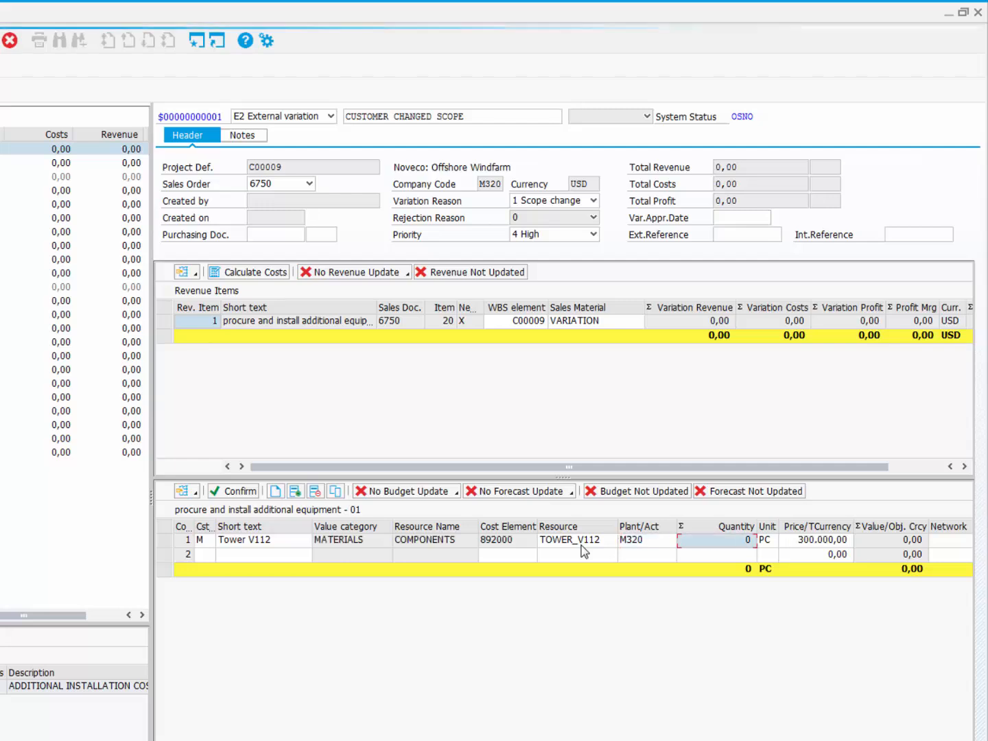
{"action": "key", "text": "Tab"}
Step: Add a material cost item BLADE_V112, plant M320, quantity 2 PC
{"action": "left_click", "coordinate": [201, 557]}
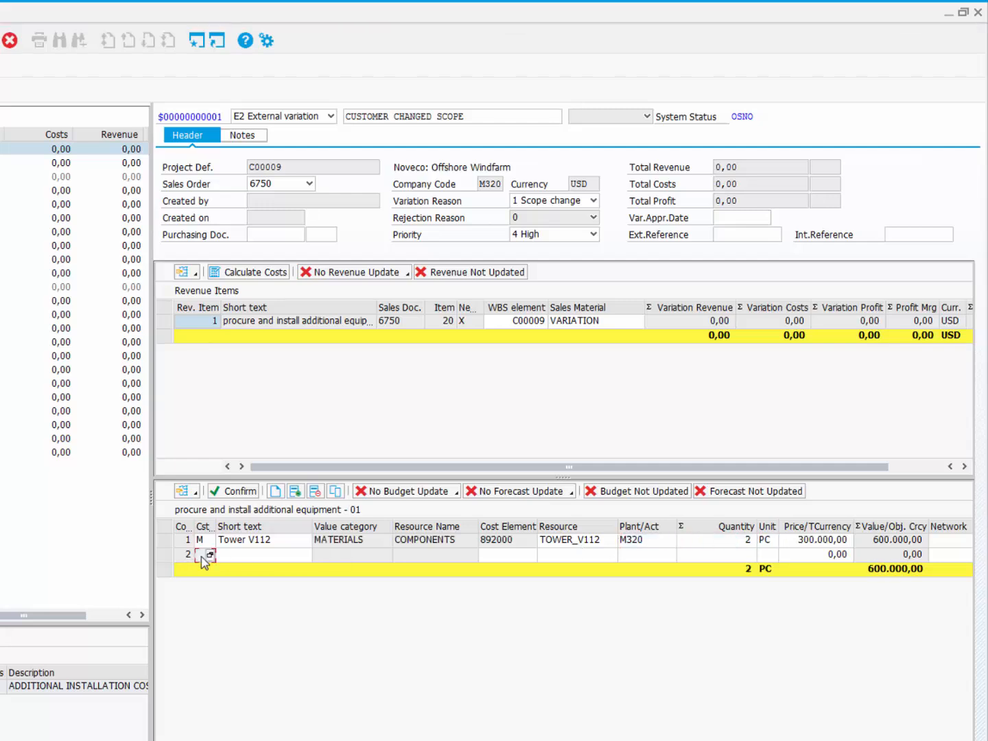
{"action": "type", "text": "M"}
{"action": "key", "text": "Tab"}
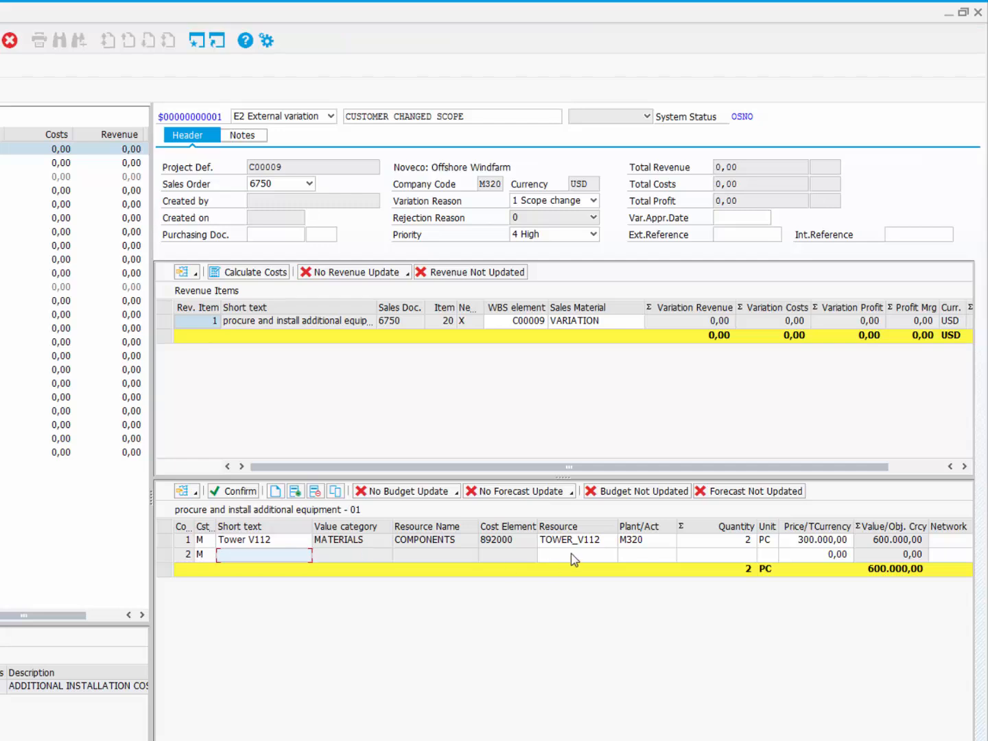
{"action": "left_click", "coordinate": [574, 556]}
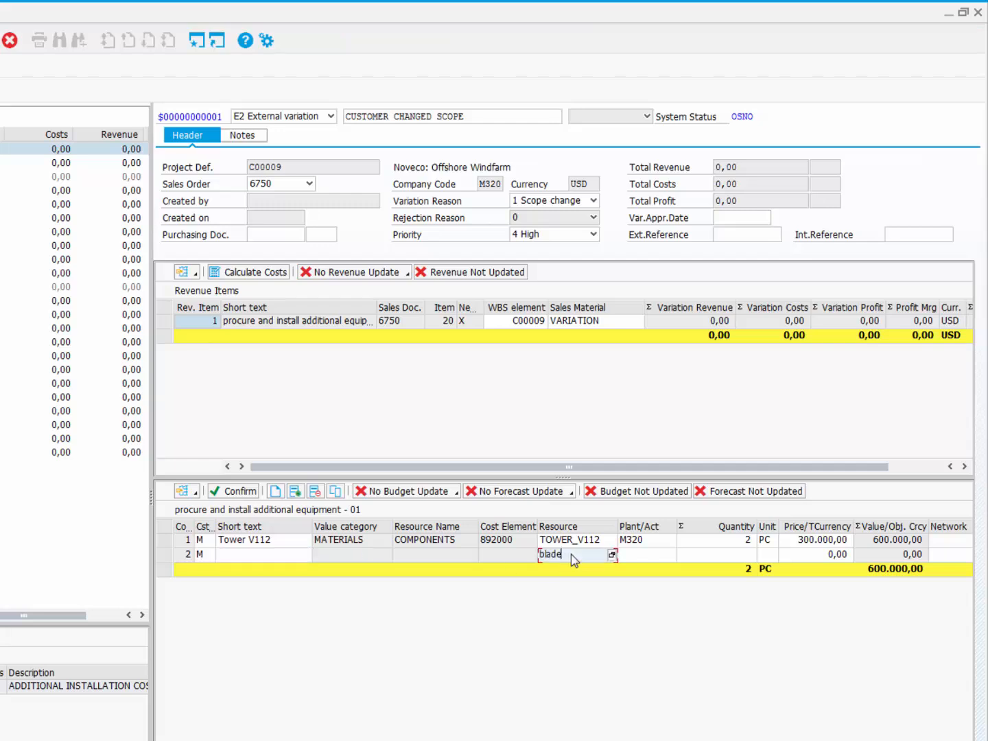
{"action": "type", "text": "blade_v112"}
{"action": "key", "text": "Tab"}
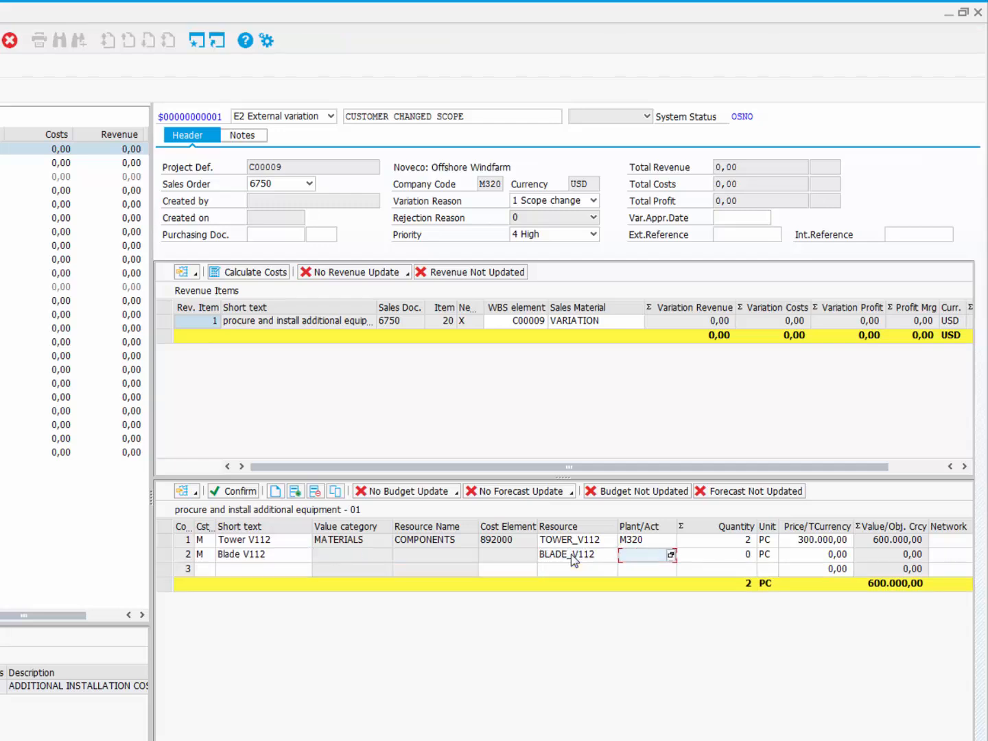
{"action": "type", "text": "M320"}
{"action": "key", "text": "Tab"}
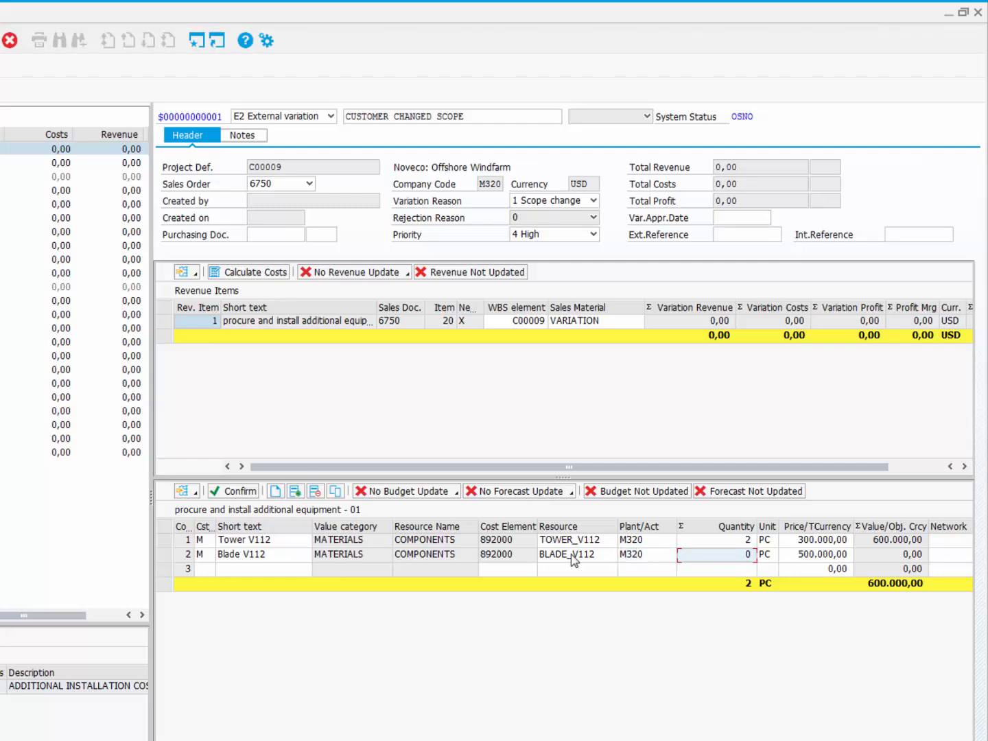
{"action": "type", "text": "2"}
{"action": "key", "text": "Tab"}
{"action": "type", "text": "PC"}
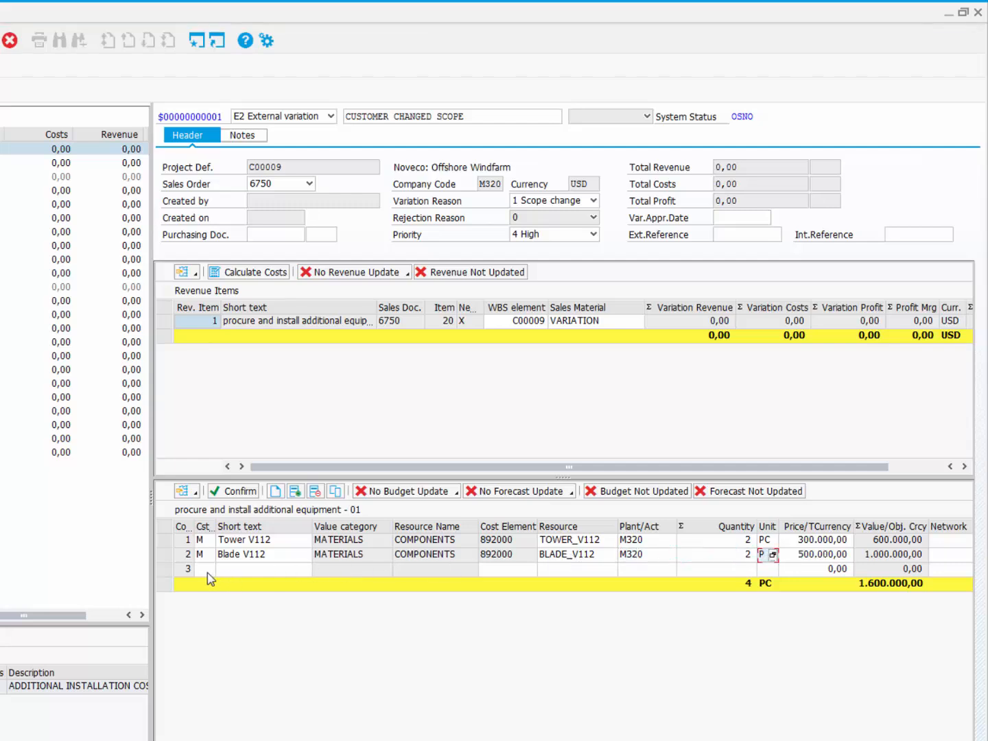
Step: Add a labour cost item with resource EC100, activity 6023, quantity 200 hours
{"action": "left_click", "coordinate": [208, 572]}
{"action": "type", "text": "E"}
{"action": "left_click", "coordinate": [556, 569]}
{"action": "type", "text": "Ec100"}
{"action": "key", "text": "Tab"}
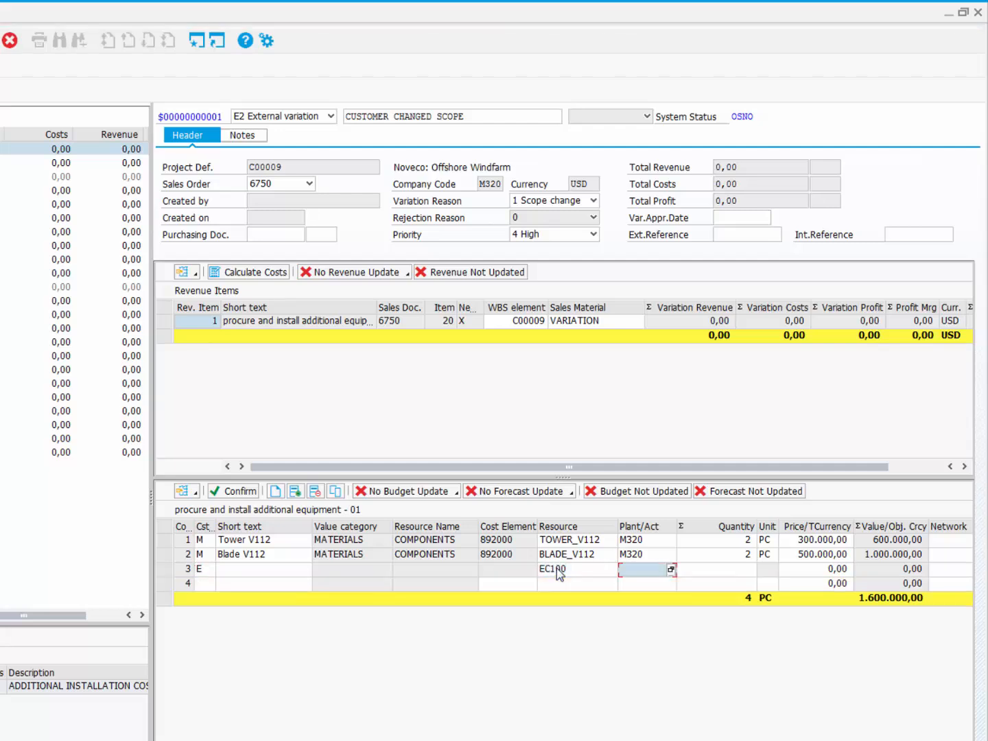
{"action": "type", "text": "6023"}
{"action": "key", "text": "Tab"}
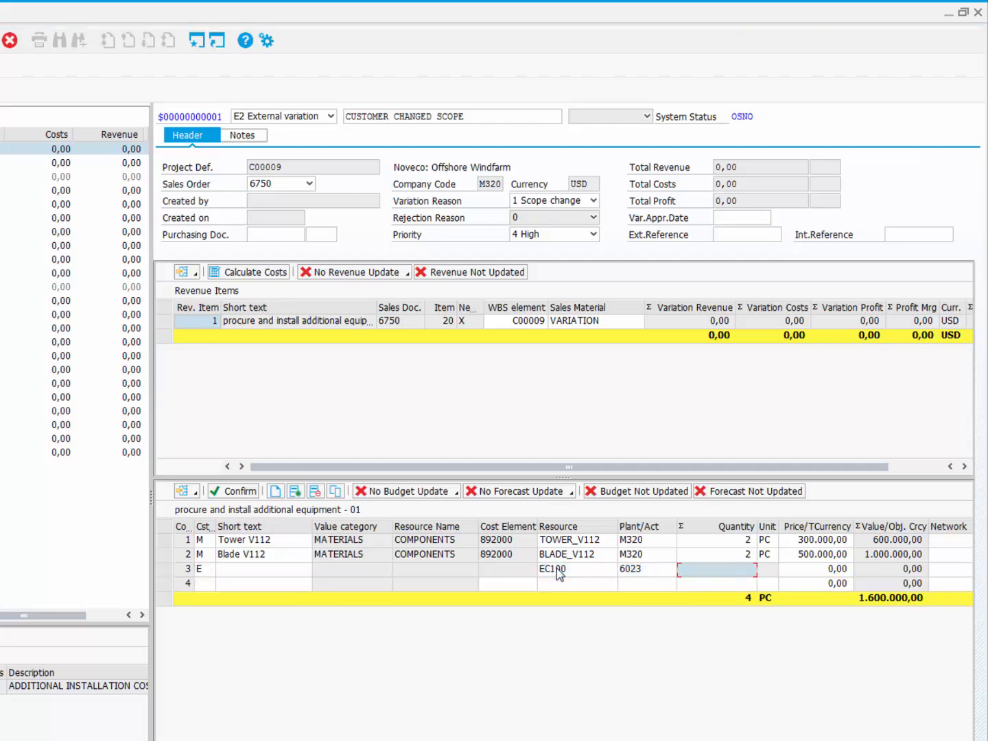
{"action": "type", "text": "200"}
{"action": "key", "text": "Tab"}
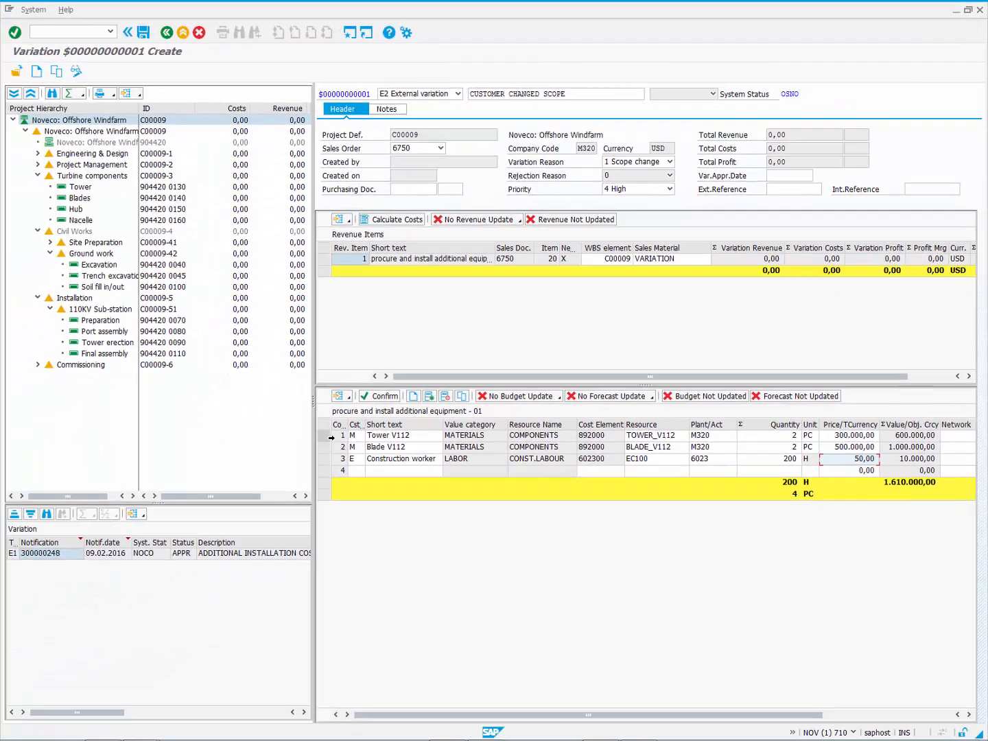
Step: Assign Tower V112 to Tower, Blade V112 to Blades, labour to Final assembly, then confirm
{"action": "left_click", "coordinate": [275, 466]}
{"action": "left_click", "coordinate": [60, 189]}
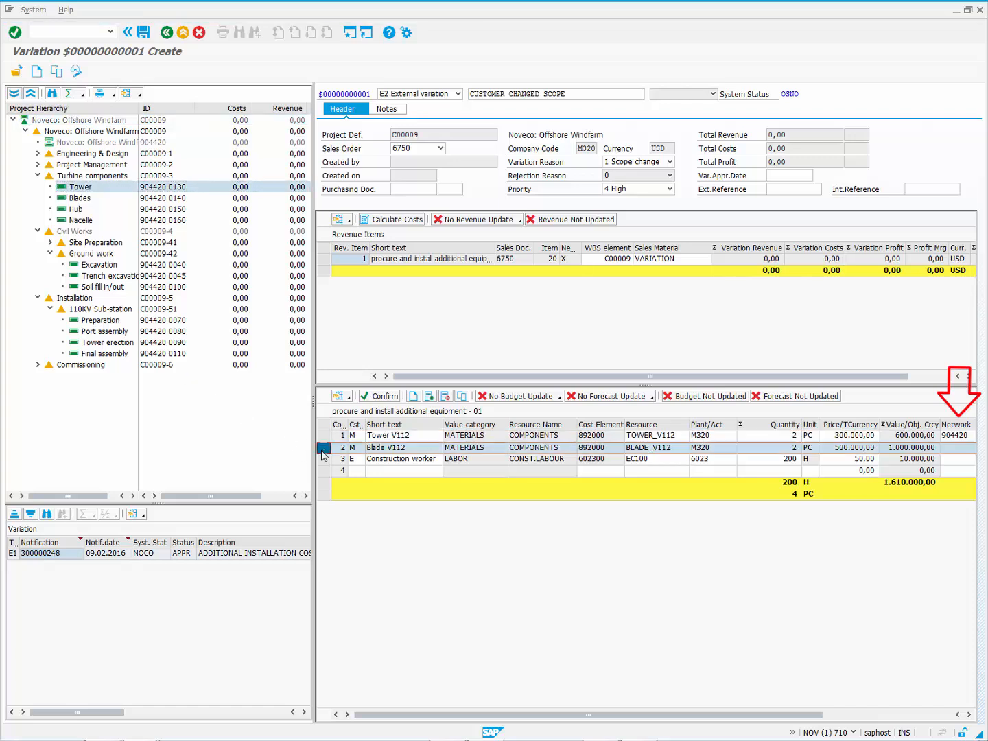
{"action": "left_click", "coordinate": [65, 200]}
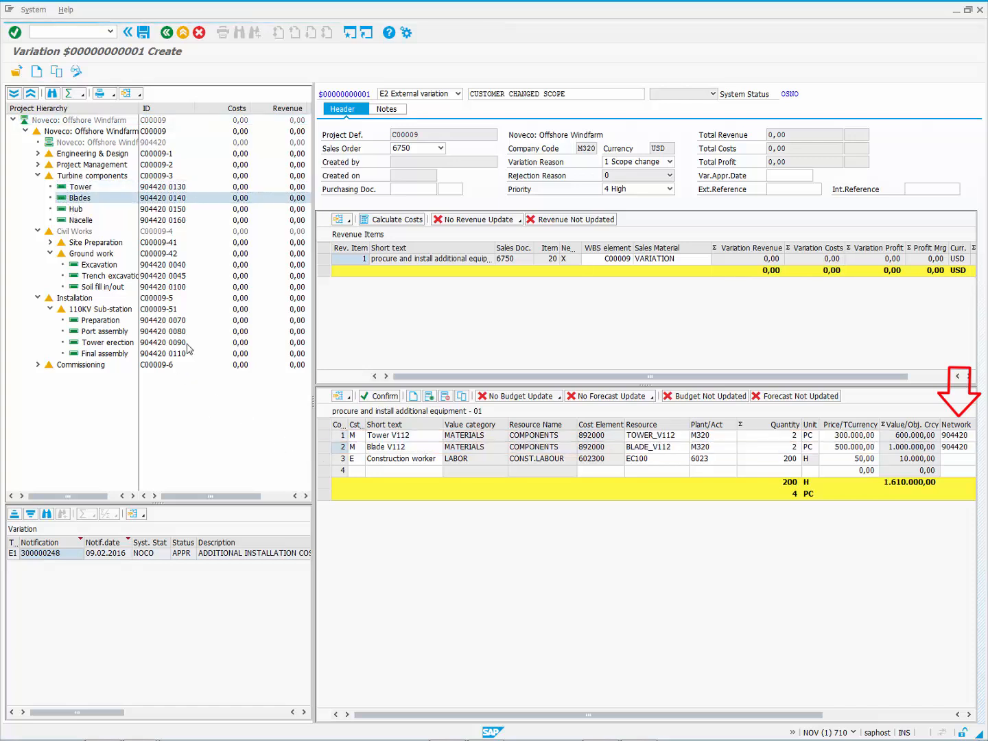
{"action": "left_click", "coordinate": [324, 460]}
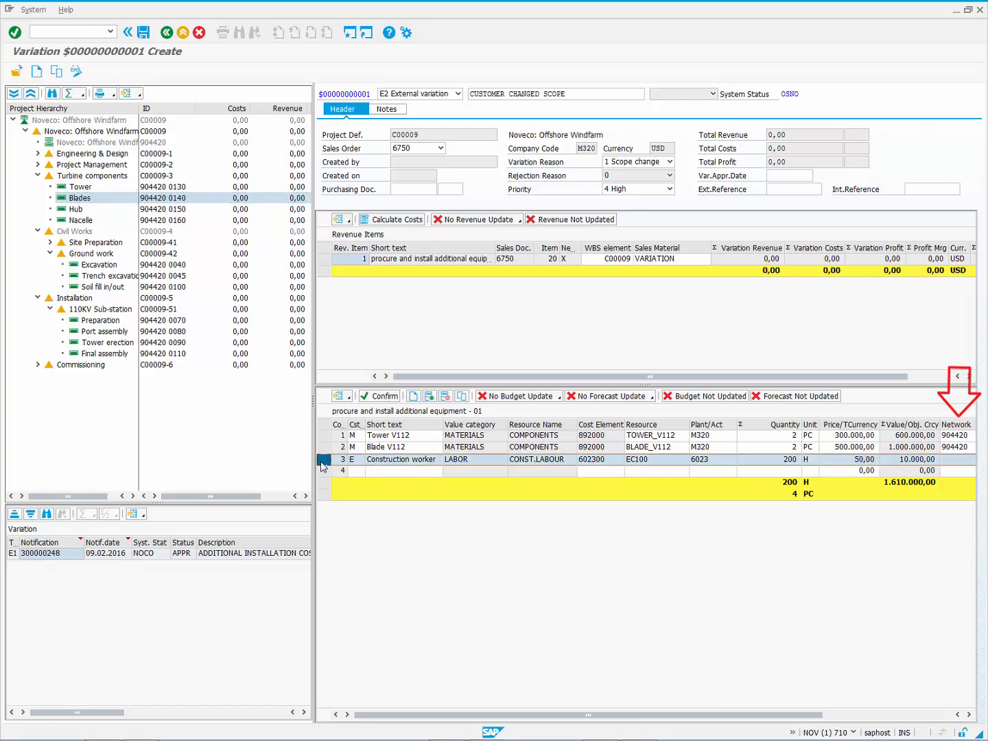
{"action": "left_click", "coordinate": [80, 355]}
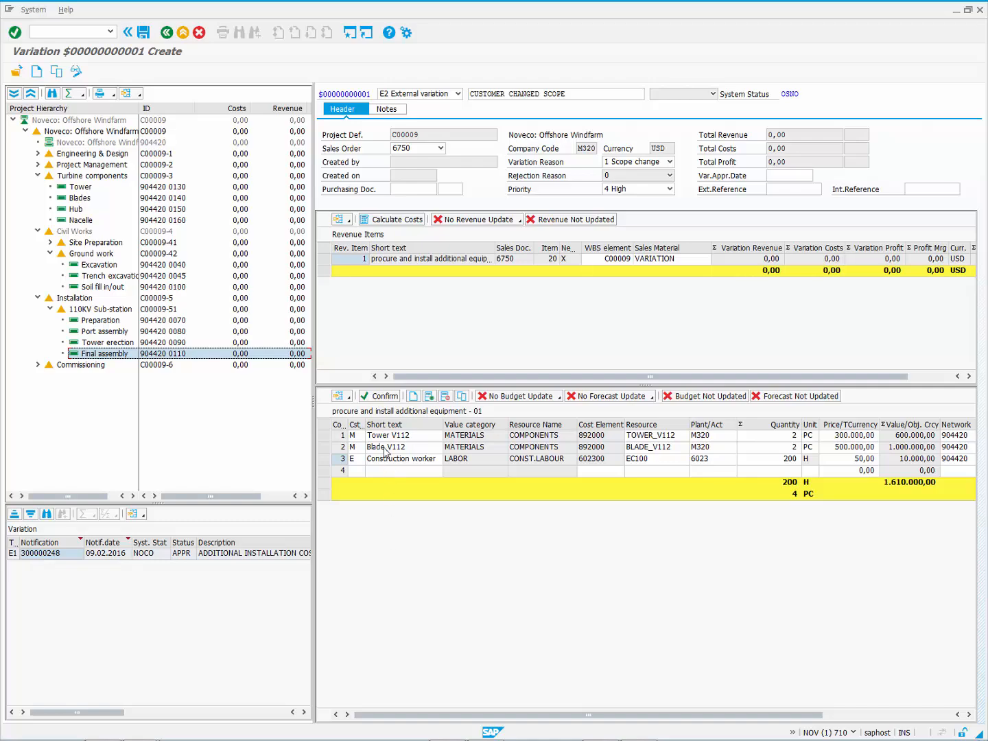
{"action": "left_click", "coordinate": [382, 396]}
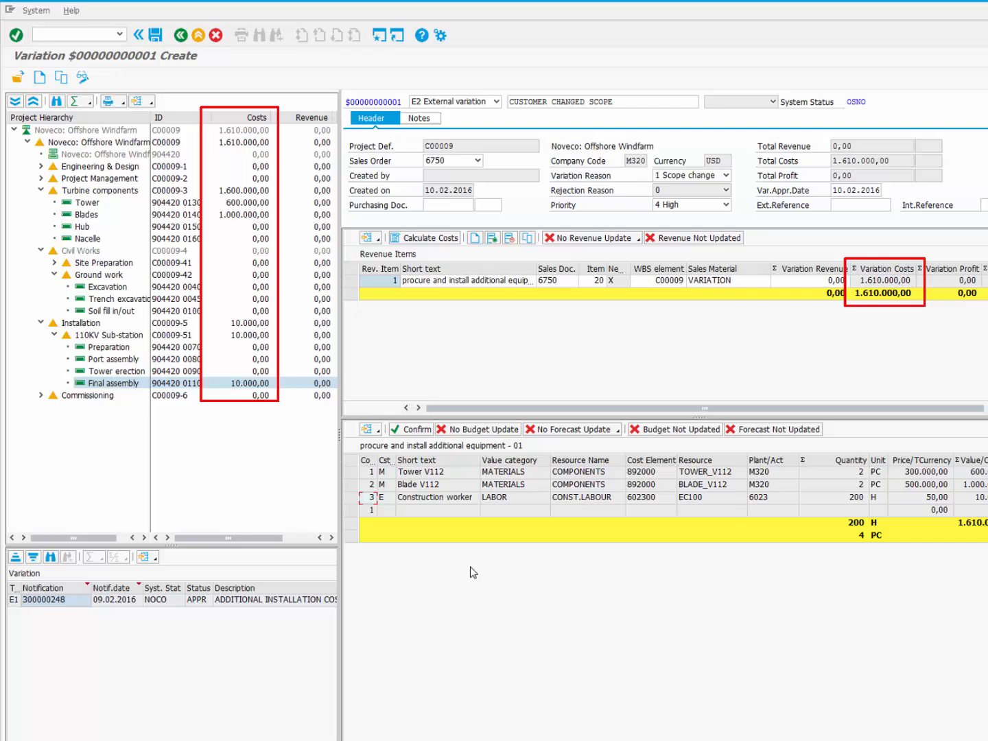
Step: Enter 2.000.000 as the variation revenue and widen the project hierarchy pane
{"action": "left_click", "coordinate": [778, 281]}
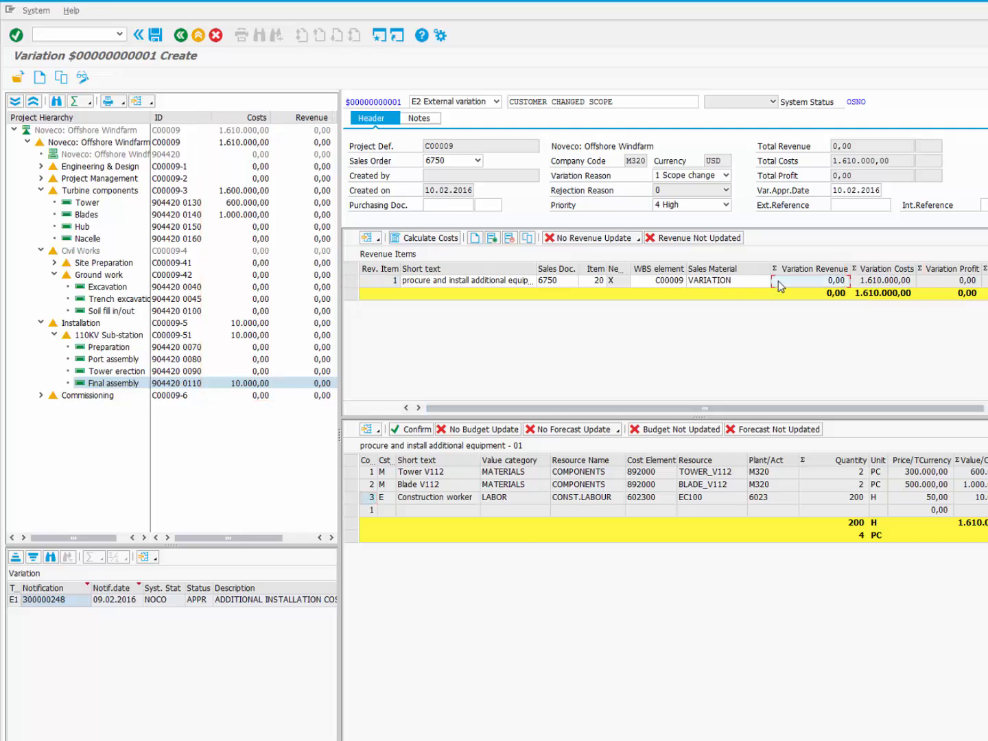
{"action": "type", "text": "2.0"}
{"action": "type", "text": "00.000"}
{"action": "key", "text": "Return"}
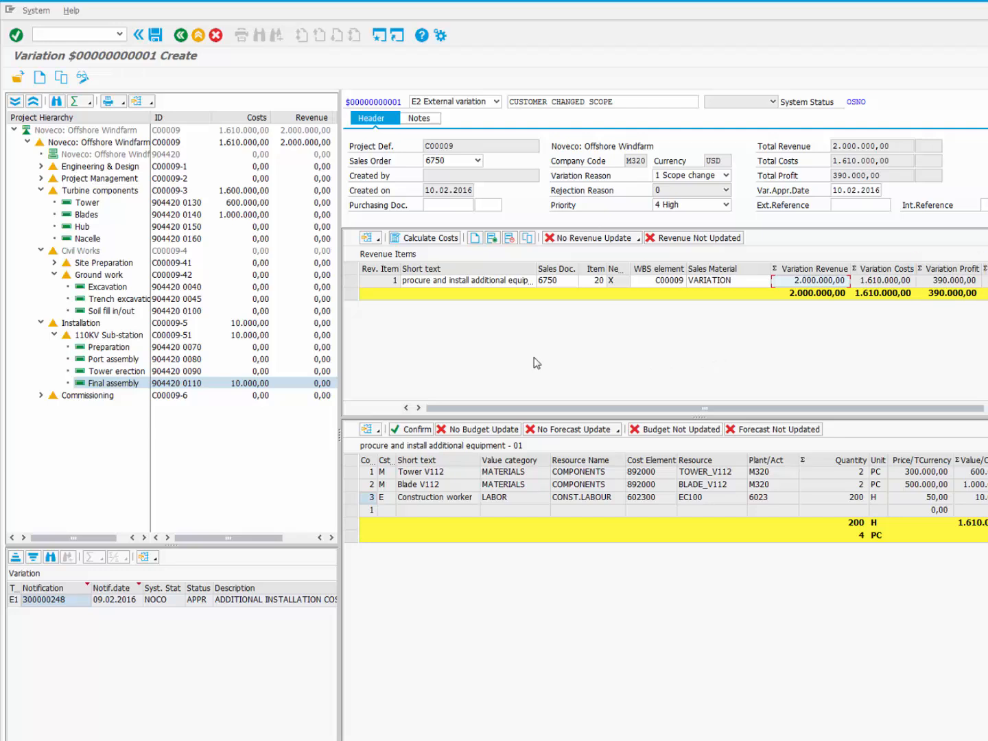
{"action": "mouse_move", "coordinate": [340, 364]}
{"action": "left_mouse_down"}
{"action": "mouse_move", "coordinate": [394, 362]}
{"action": "mouse_move", "coordinate": [327, 362]}
{"action": "left_mouse_up"}
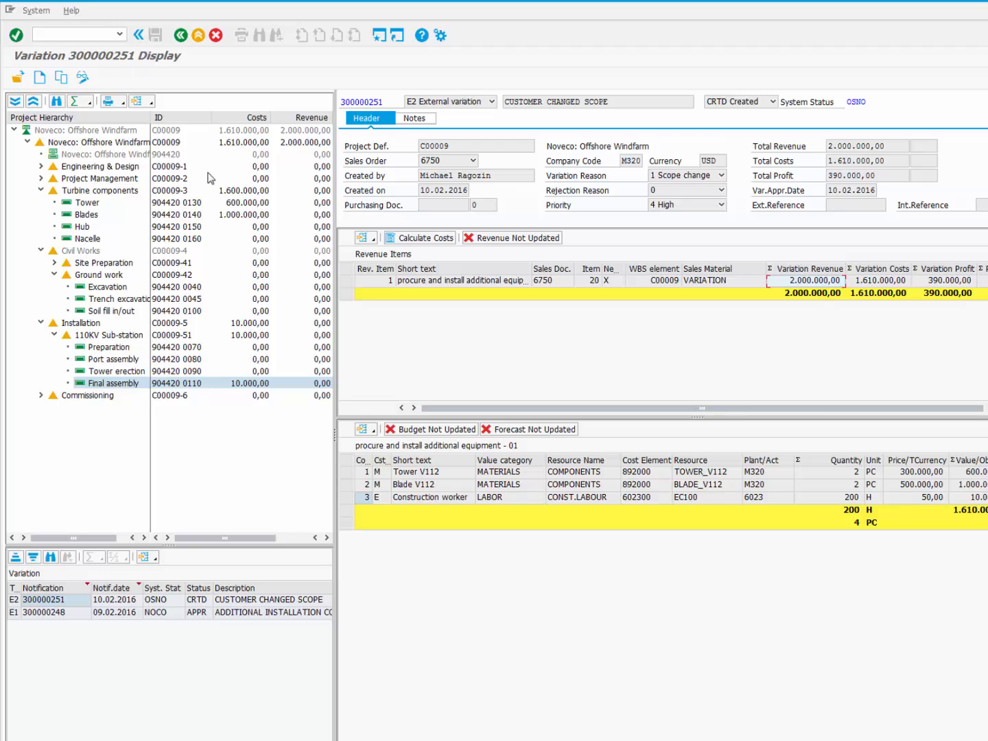
Step: Set variation 300000251 to status APPR Approved and show the revenue item's cost items
{"action": "left_click", "coordinate": [83, 77]}
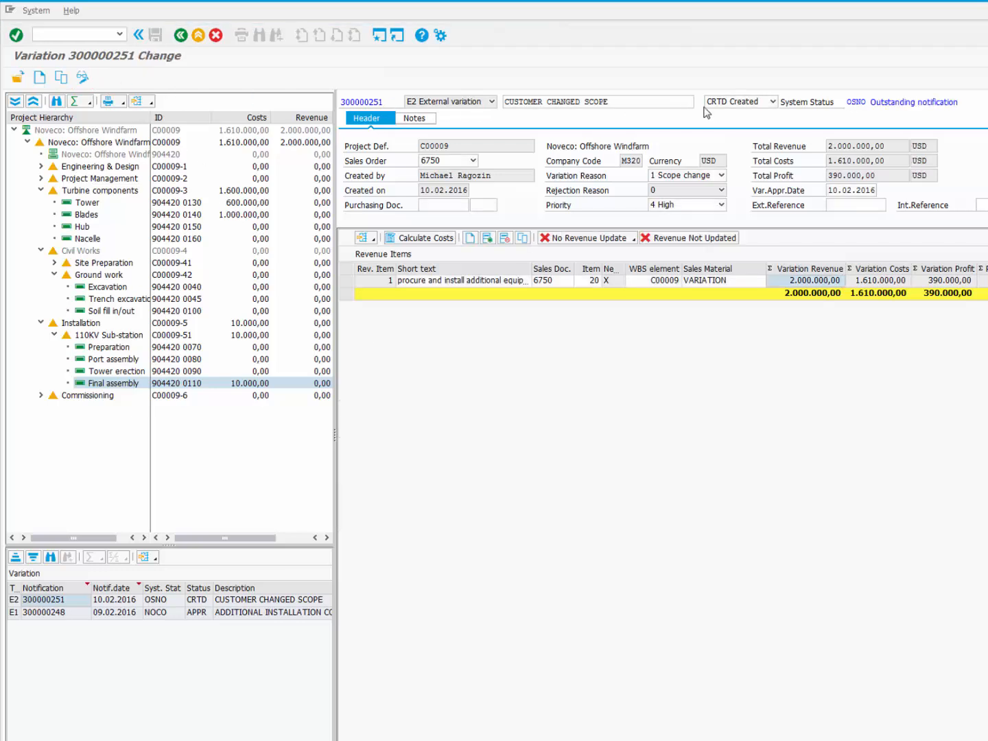
{"action": "left_click", "coordinate": [759, 102]}
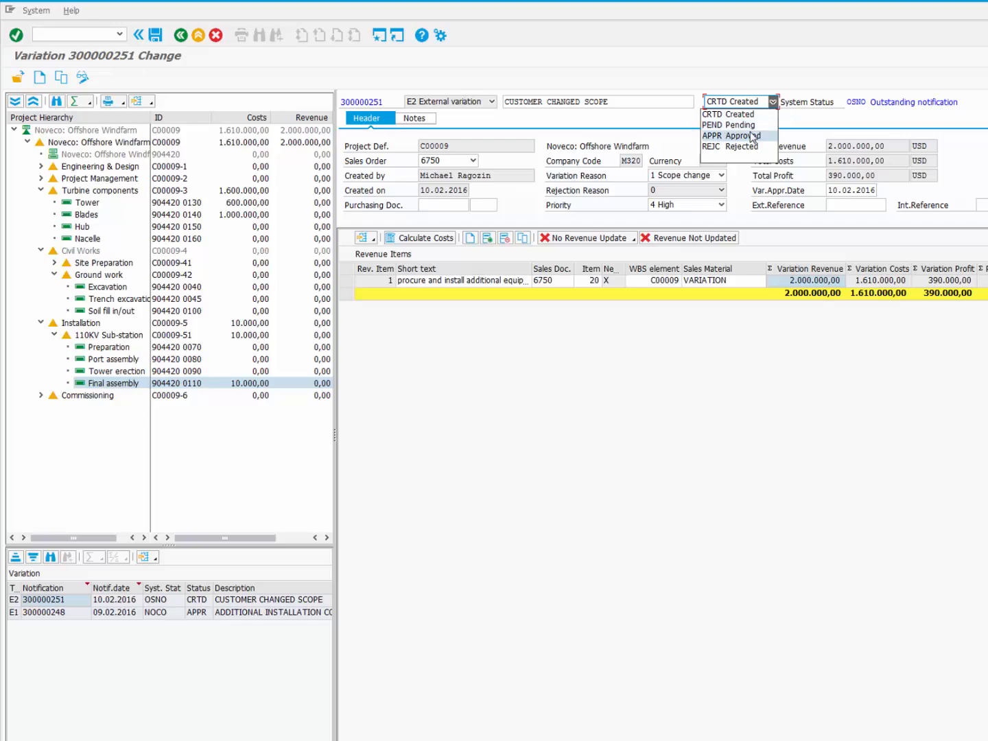
{"action": "left_click", "coordinate": [753, 137]}
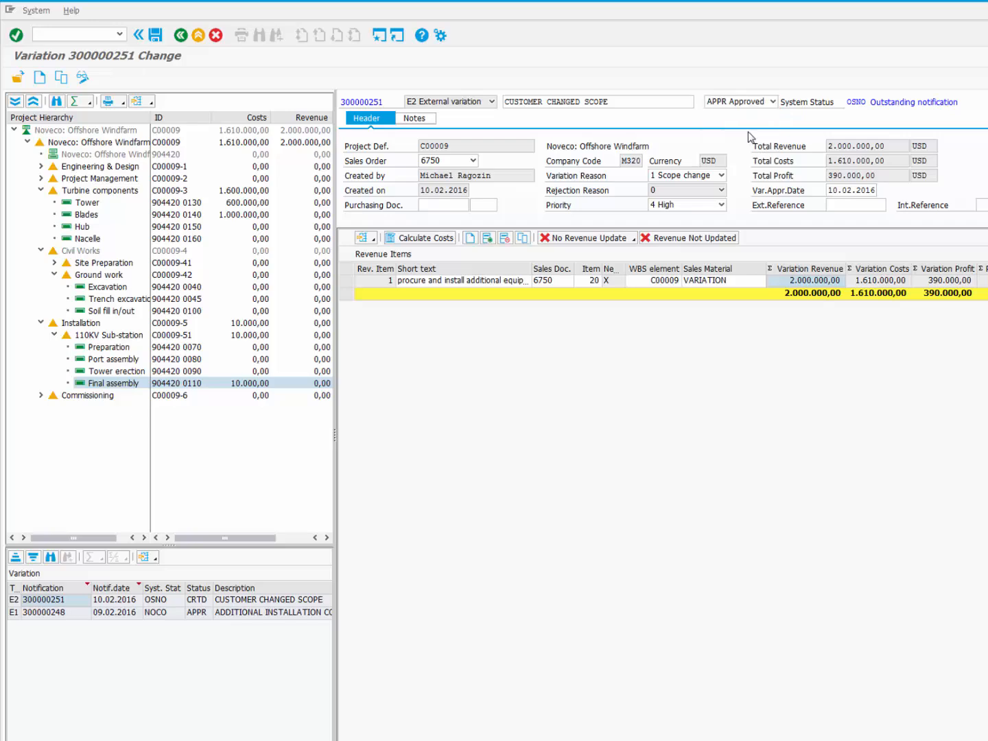
{"action": "left_click", "coordinate": [378, 283]}
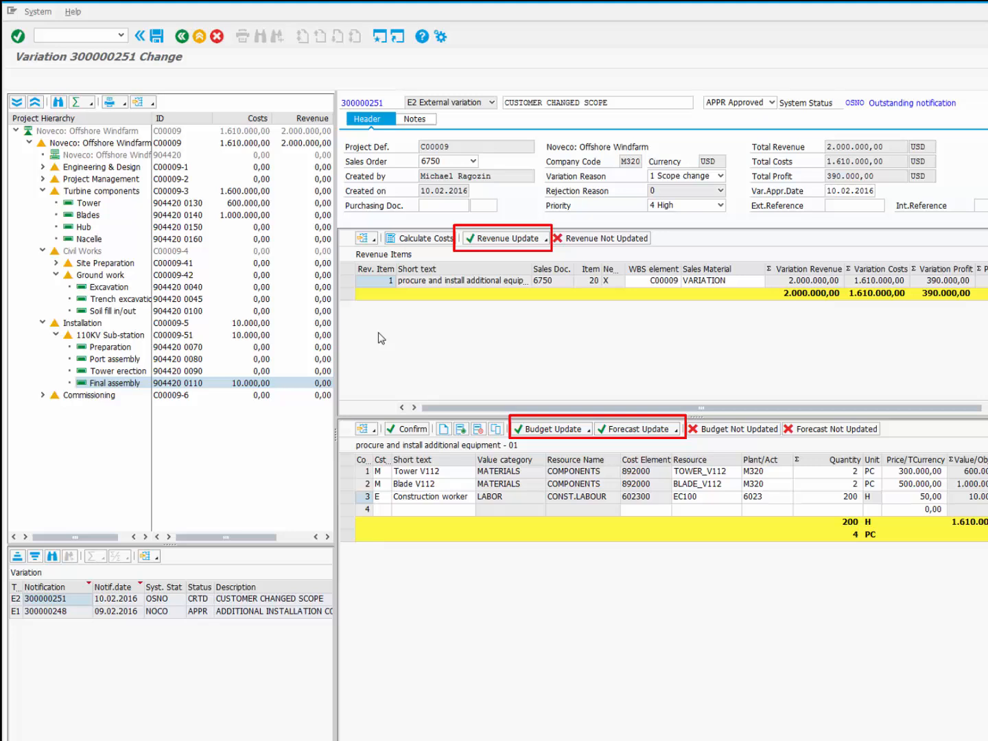
Step: Save the approved variation and acknowledge the 'Sales Order 6750, Item 20 updated' message
{"action": "left_click", "coordinate": [158, 36]}
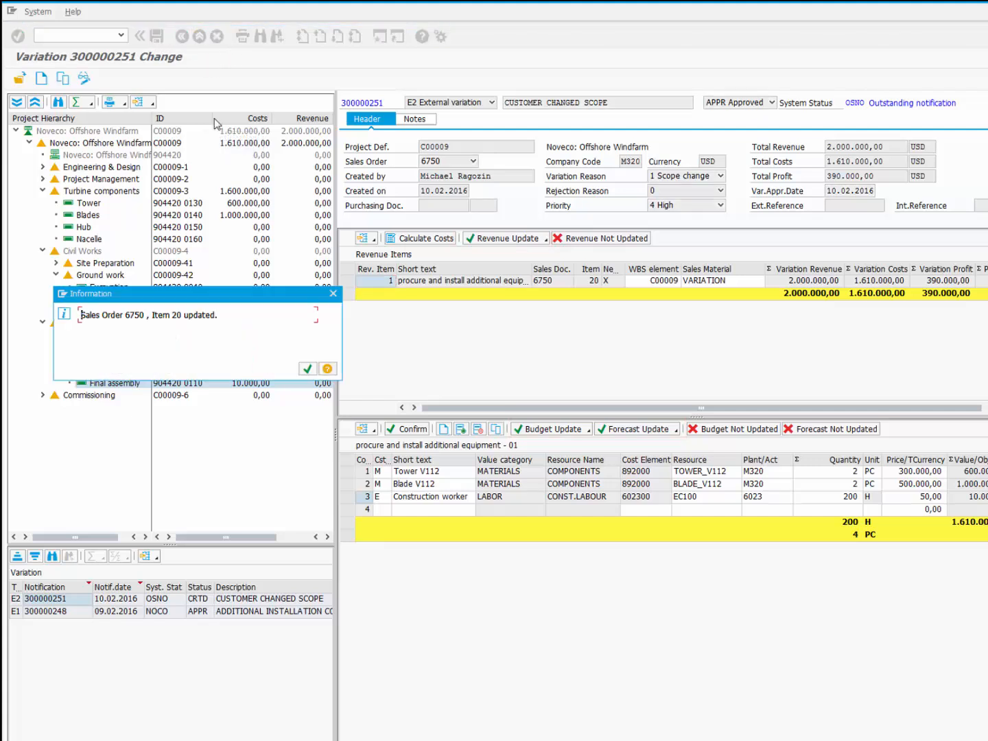
{"action": "left_click", "coordinate": [308, 369]}
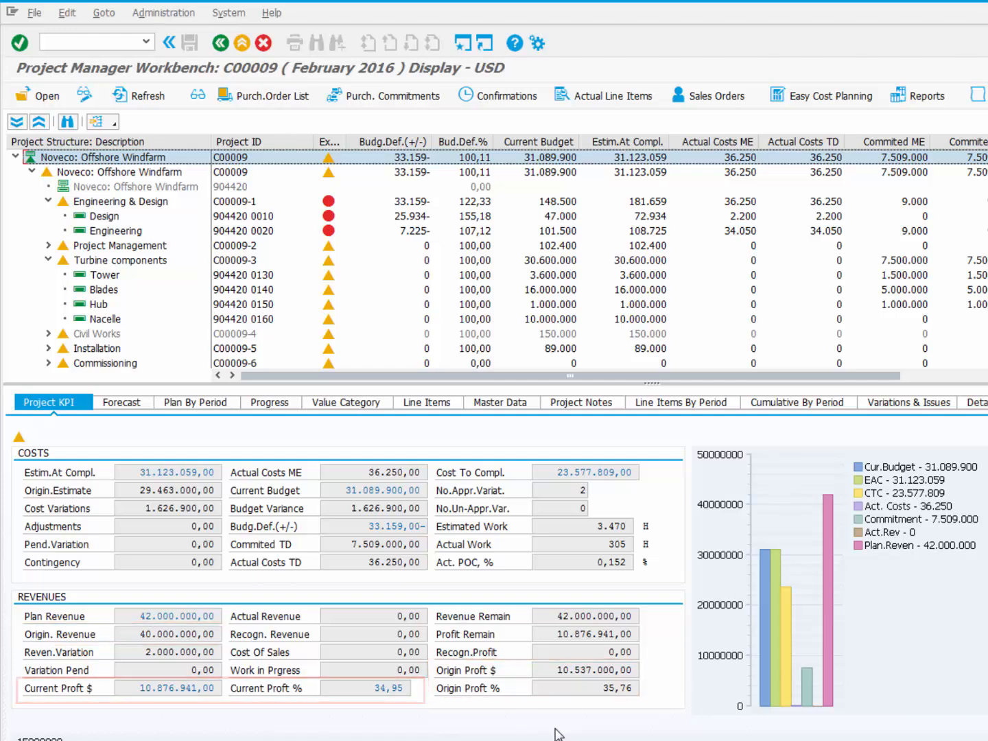
Step: Check sales order 6750's VARIATION item of 2.000.000,00 via Variations & Issues, then return to the workbench
{"action": "left_click", "coordinate": [889, 405]}
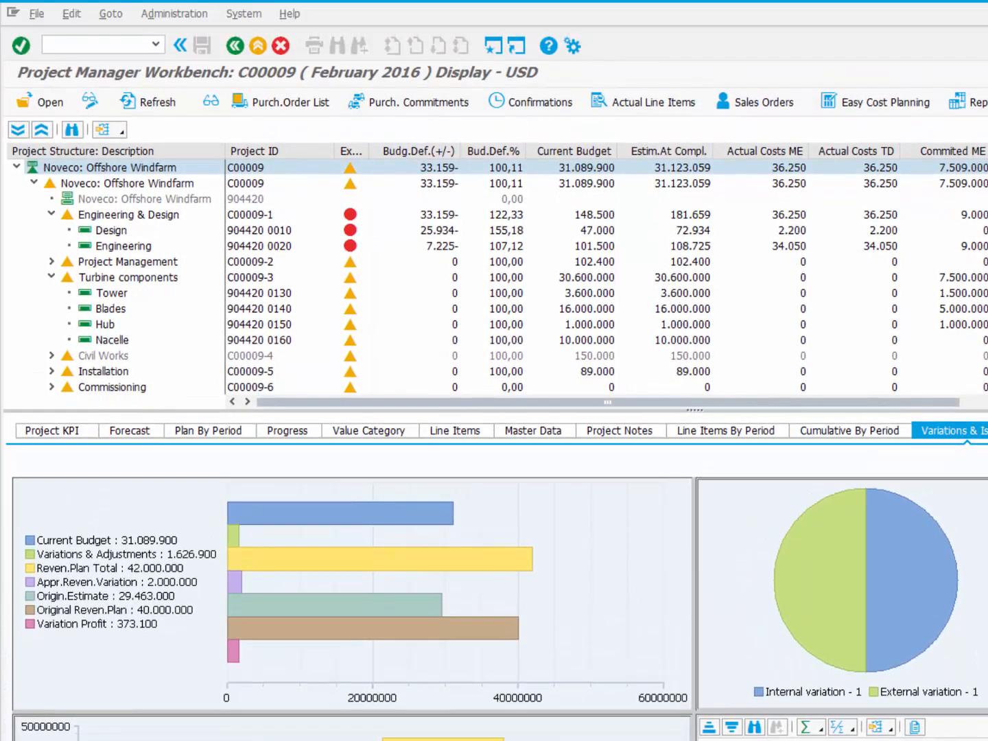
{"action": "left_click", "coordinate": [760, 105]}
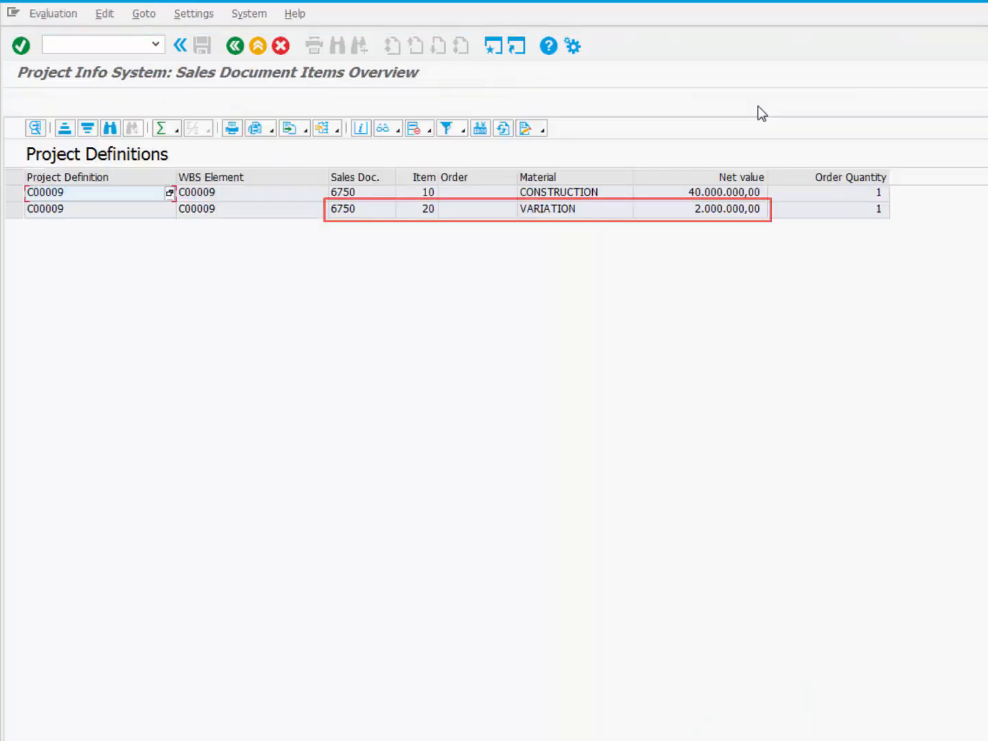
{"action": "left_click", "coordinate": [260, 47]}
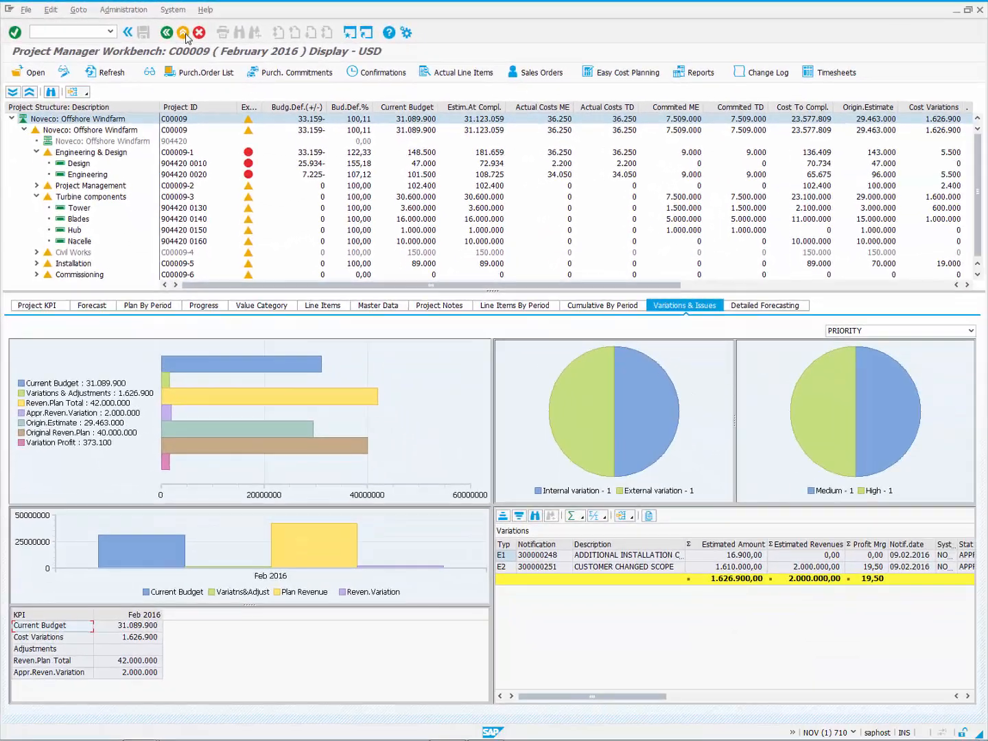
Step: In the Project Manager Portal, apply the /02 period comparison layout and view Forecast History
{"action": "left_click", "coordinate": [183, 33]}
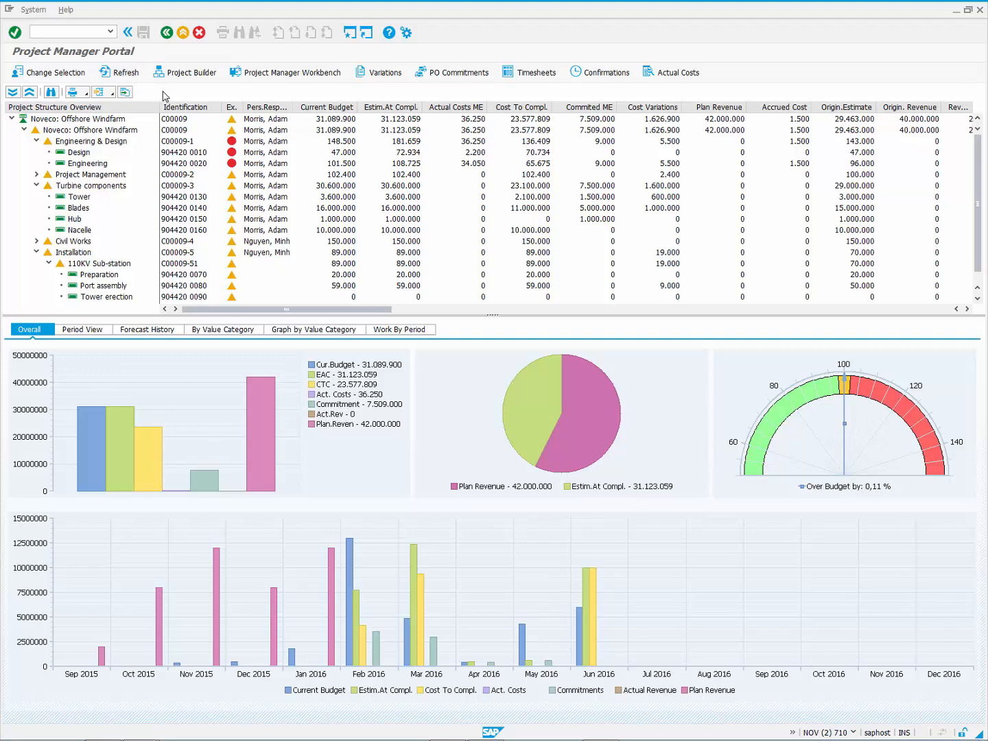
{"action": "left_click", "coordinate": [114, 94]}
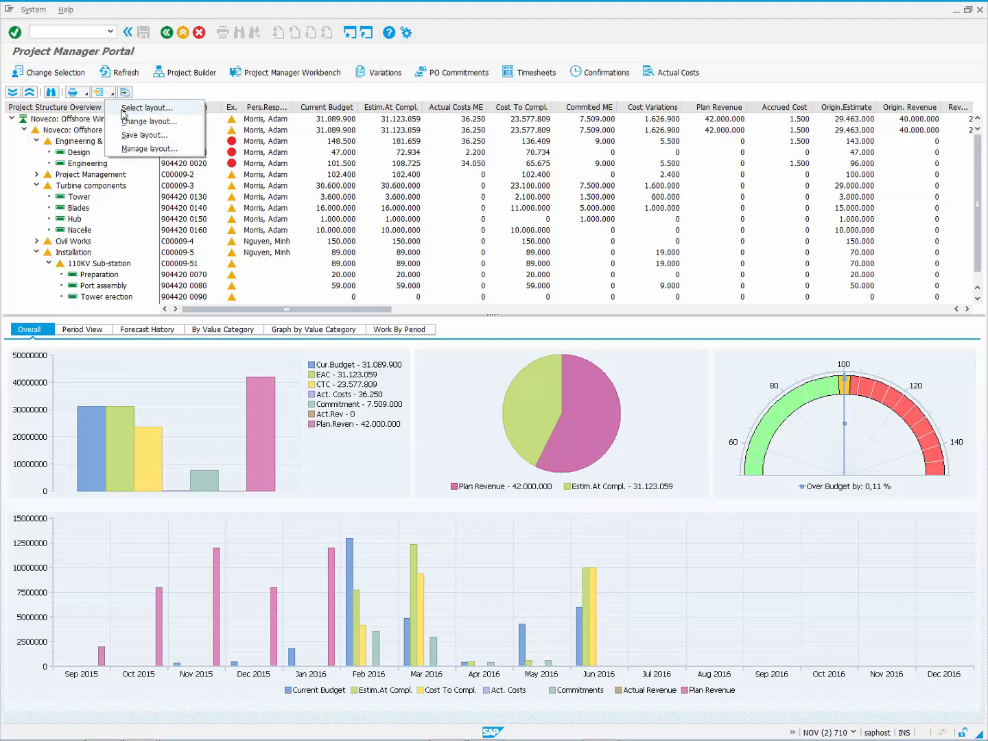
{"action": "left_click", "coordinate": [124, 112]}
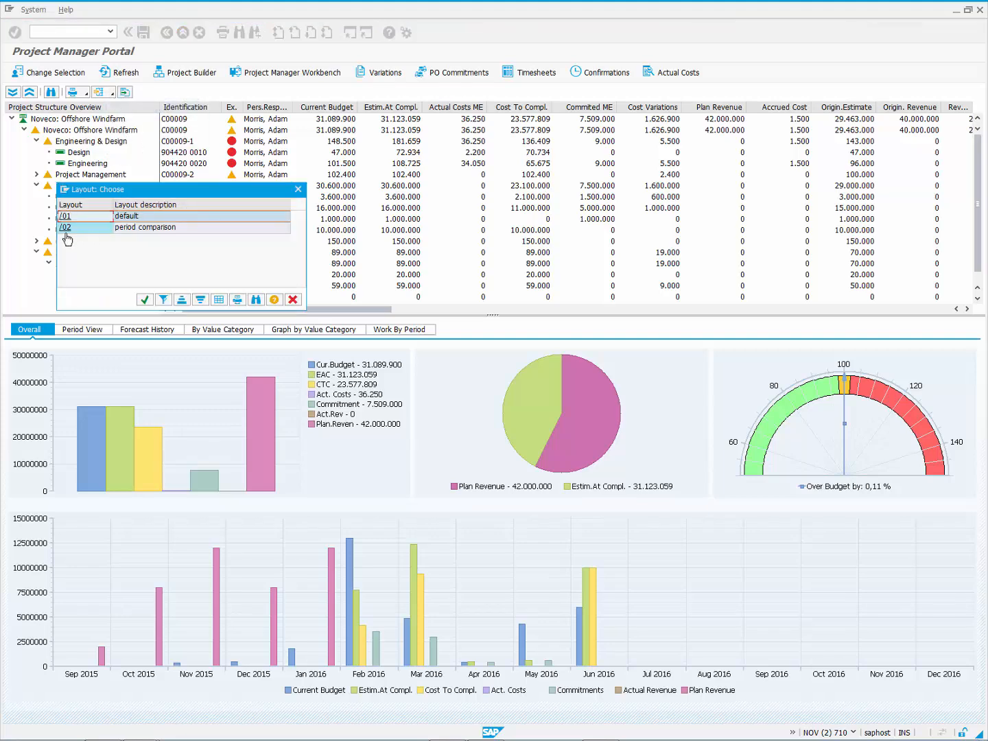
{"action": "left_click", "coordinate": [65, 229]}
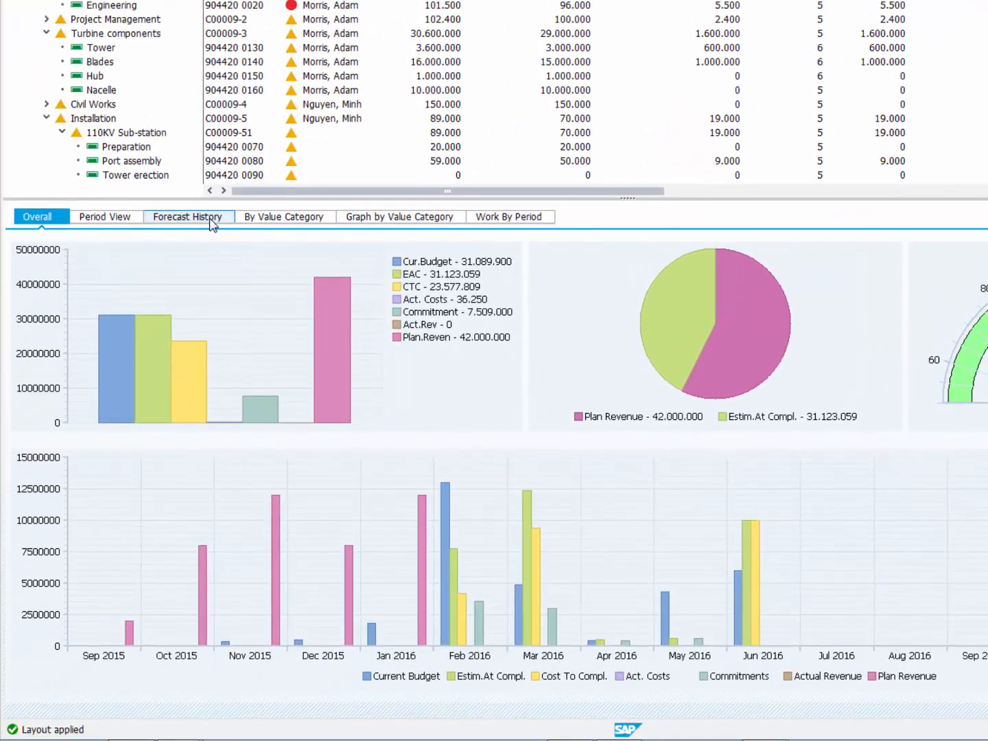
{"action": "left_click", "coordinate": [212, 221]}
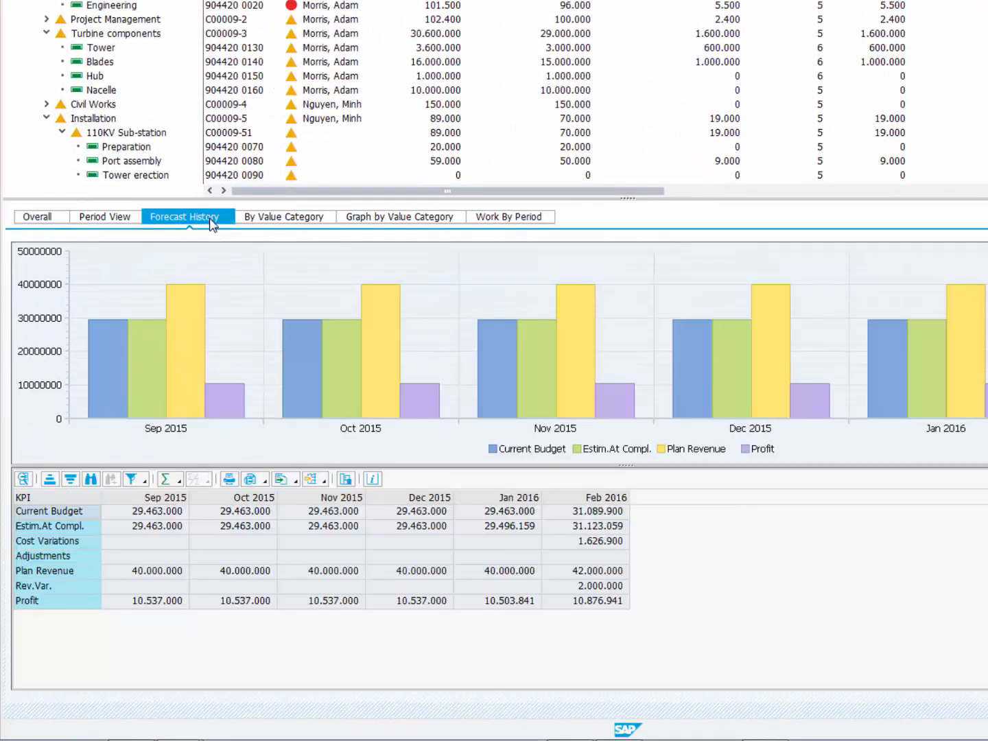